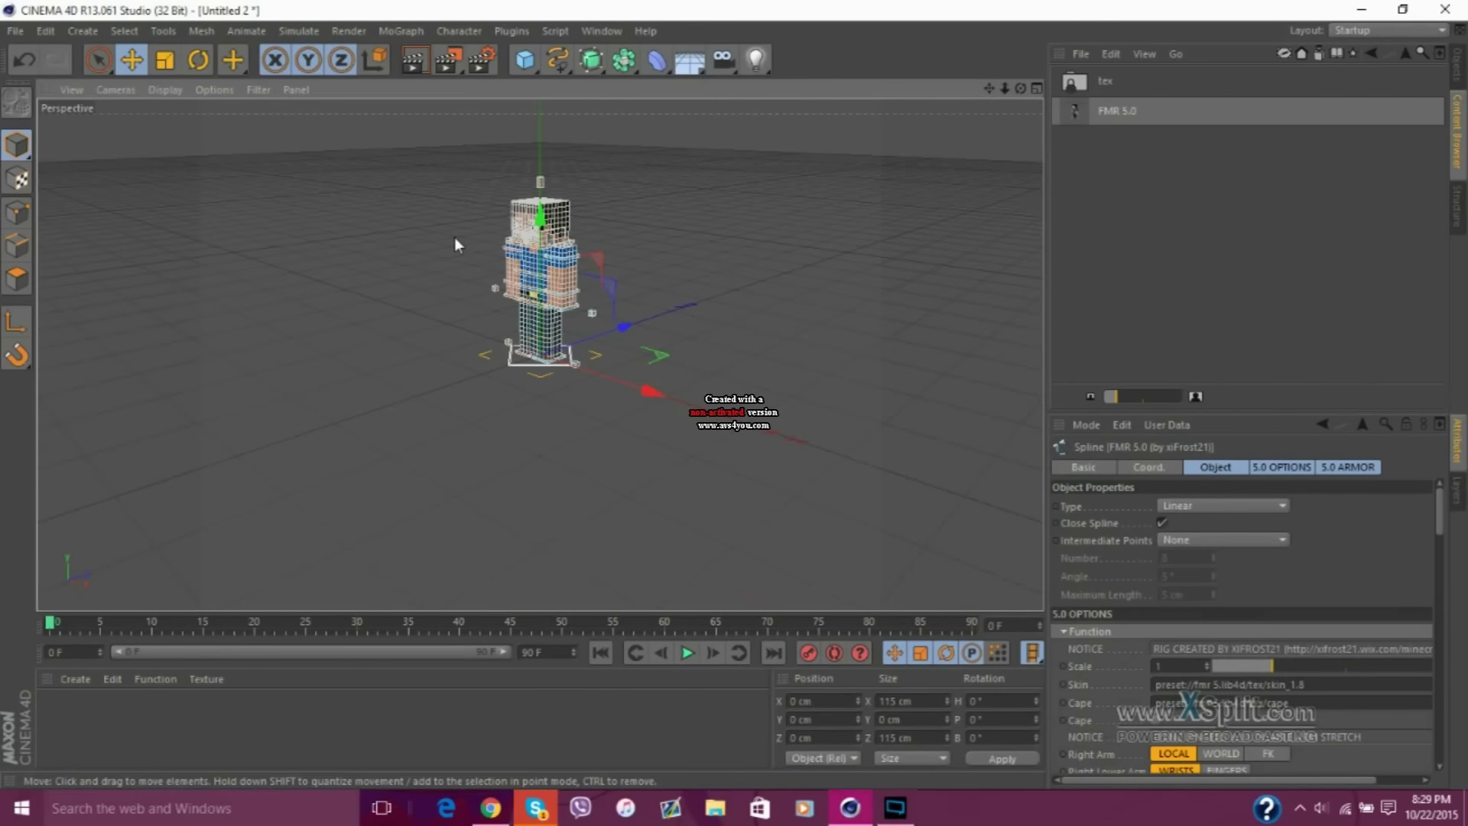
Scale the rig to 1.5 and apply the red-and-black plaid shirt skin from Youtubers 1.8 Skin
{"action": "left_click_drag", "start_coordinate": [1274, 666], "coordinate": [1291, 669]}
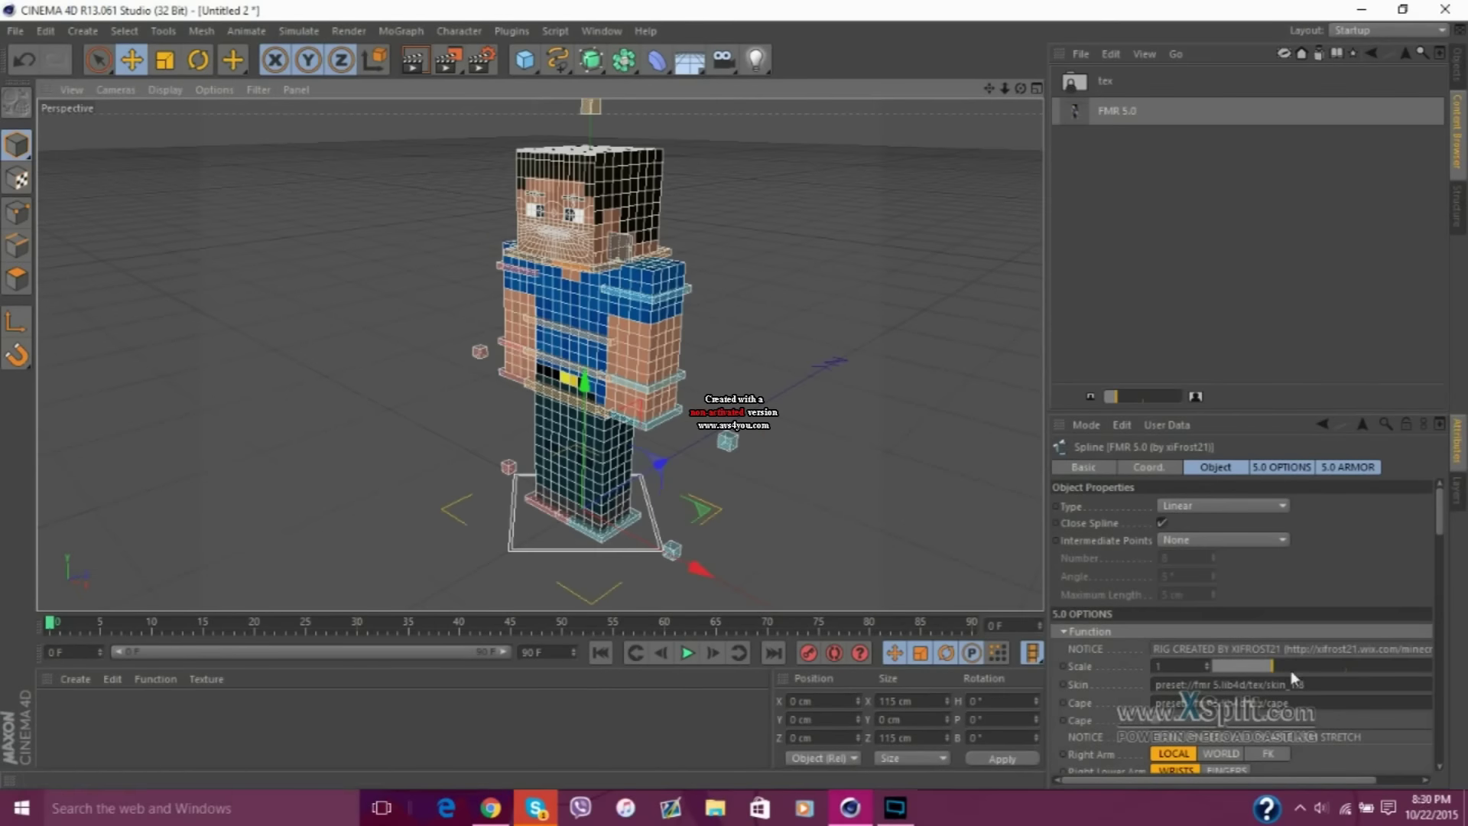
{"action": "left_click_drag", "start_coordinate": [1049, 536], "coordinate": [990, 535]}
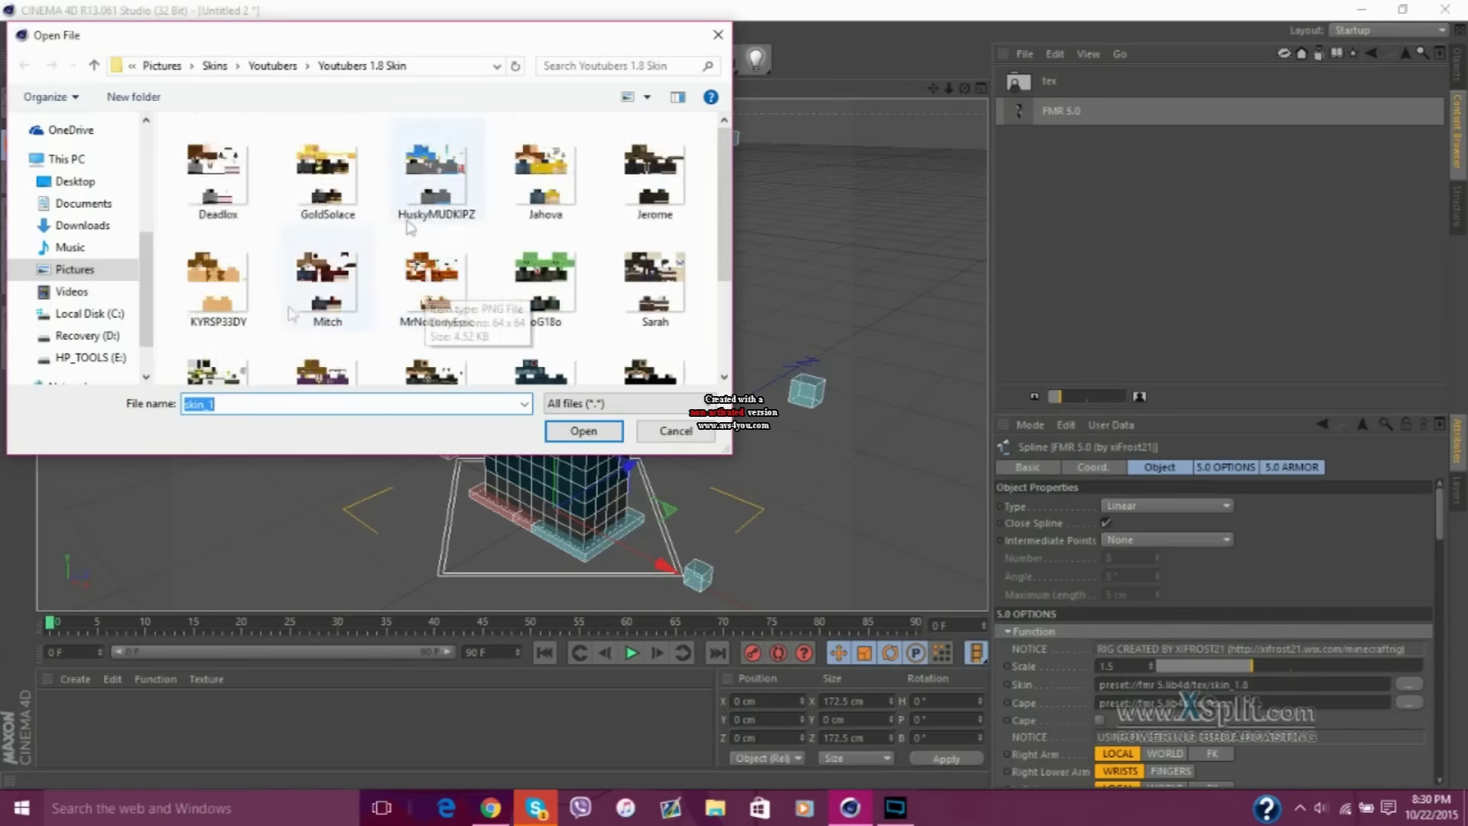
{"action": "double_click", "coordinate": [306, 290]}
{"action": "scroll", "coordinate": [1140, 647], "scroll_direction": "down", "scroll_amount": 5}
{"action": "scroll", "coordinate": [1140, 646], "scroll_direction": "down", "scroll_amount": 3}
{"action": "scroll", "coordinate": [1139, 647], "scroll_direction": "down", "scroll_amount": 3}
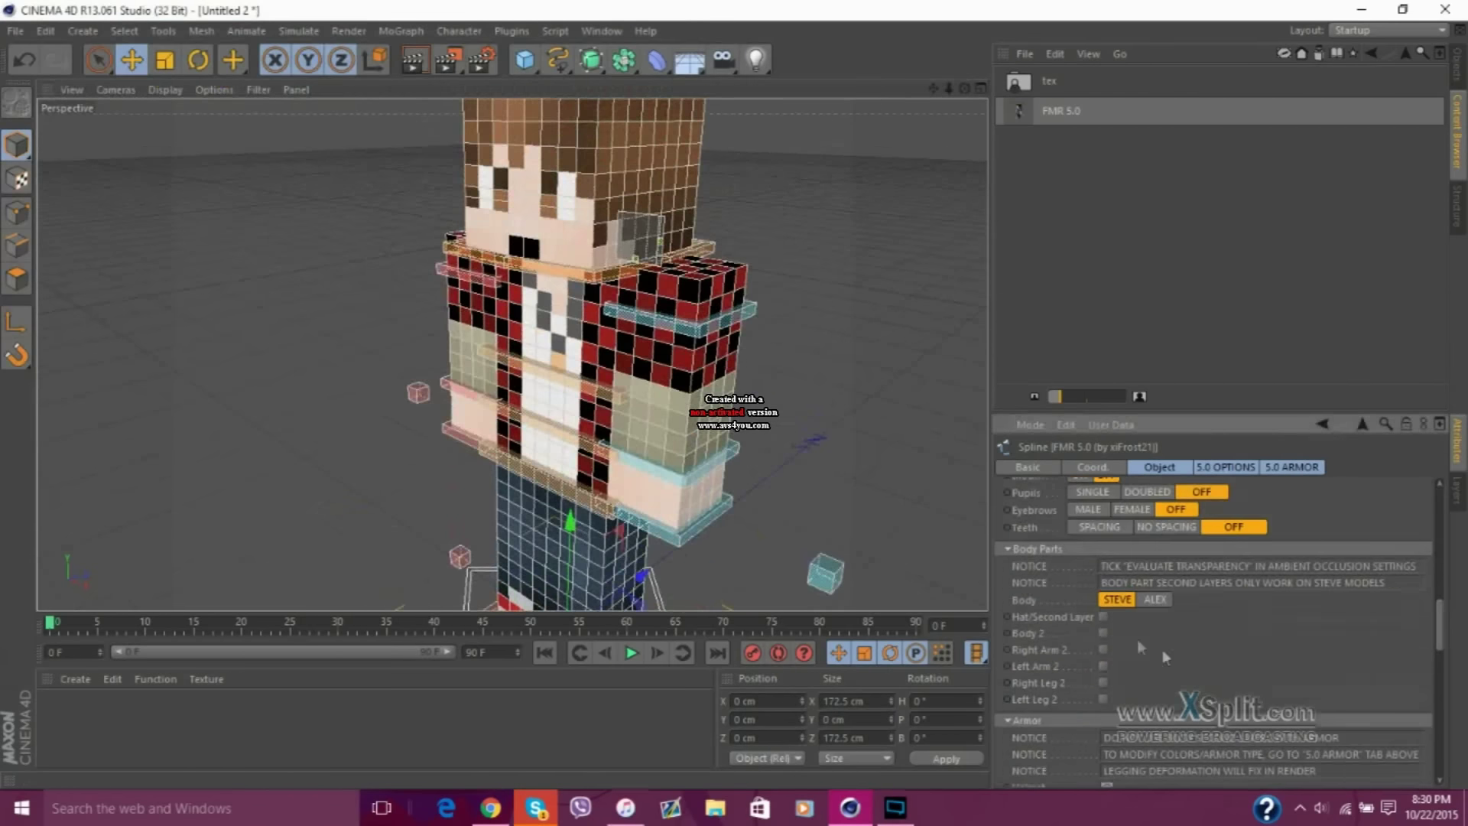
{"action": "scroll", "coordinate": [1165, 657], "scroll_direction": "down", "scroll_amount": 2}
Show the rig's layers and select polygons on the chest for extruding
{"action": "left_click", "coordinate": [1458, 489]}
{"action": "left_click", "coordinate": [559, 375]}
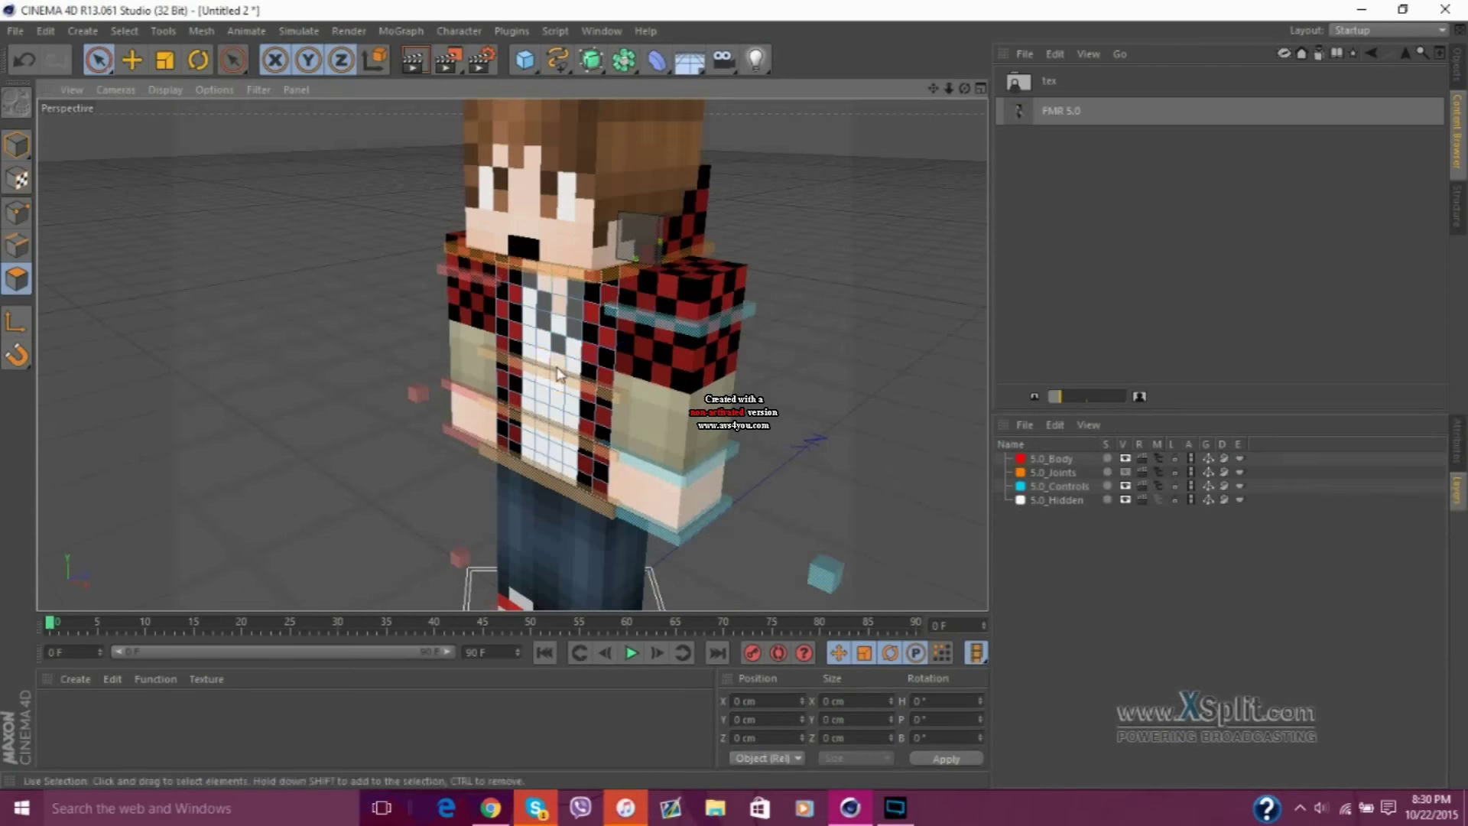
{"action": "left_click_drag", "start_coordinate": [558, 375], "coordinate": [614, 334], "text": "alt"}
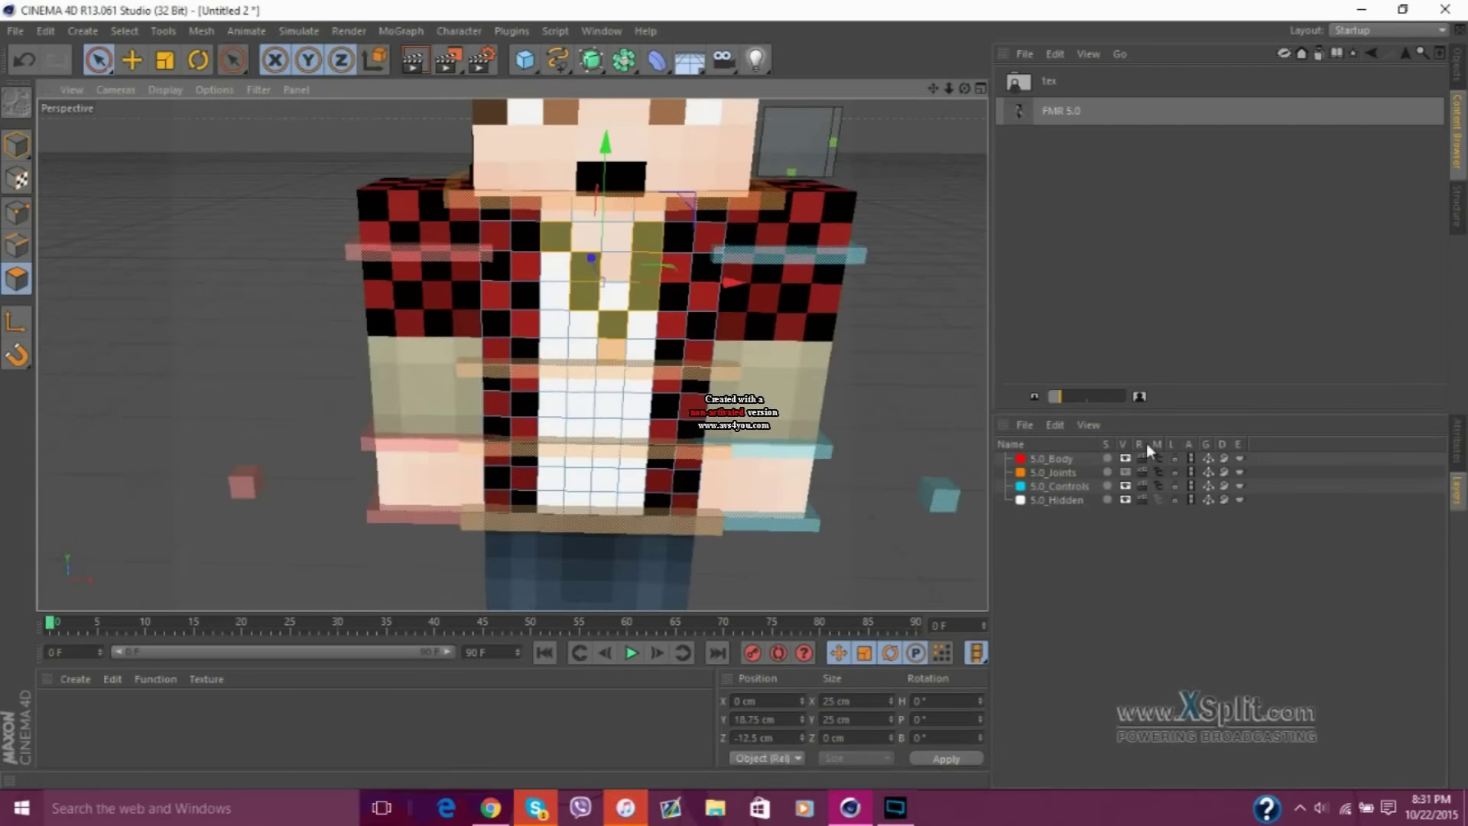
{"action": "key", "text": "d"}
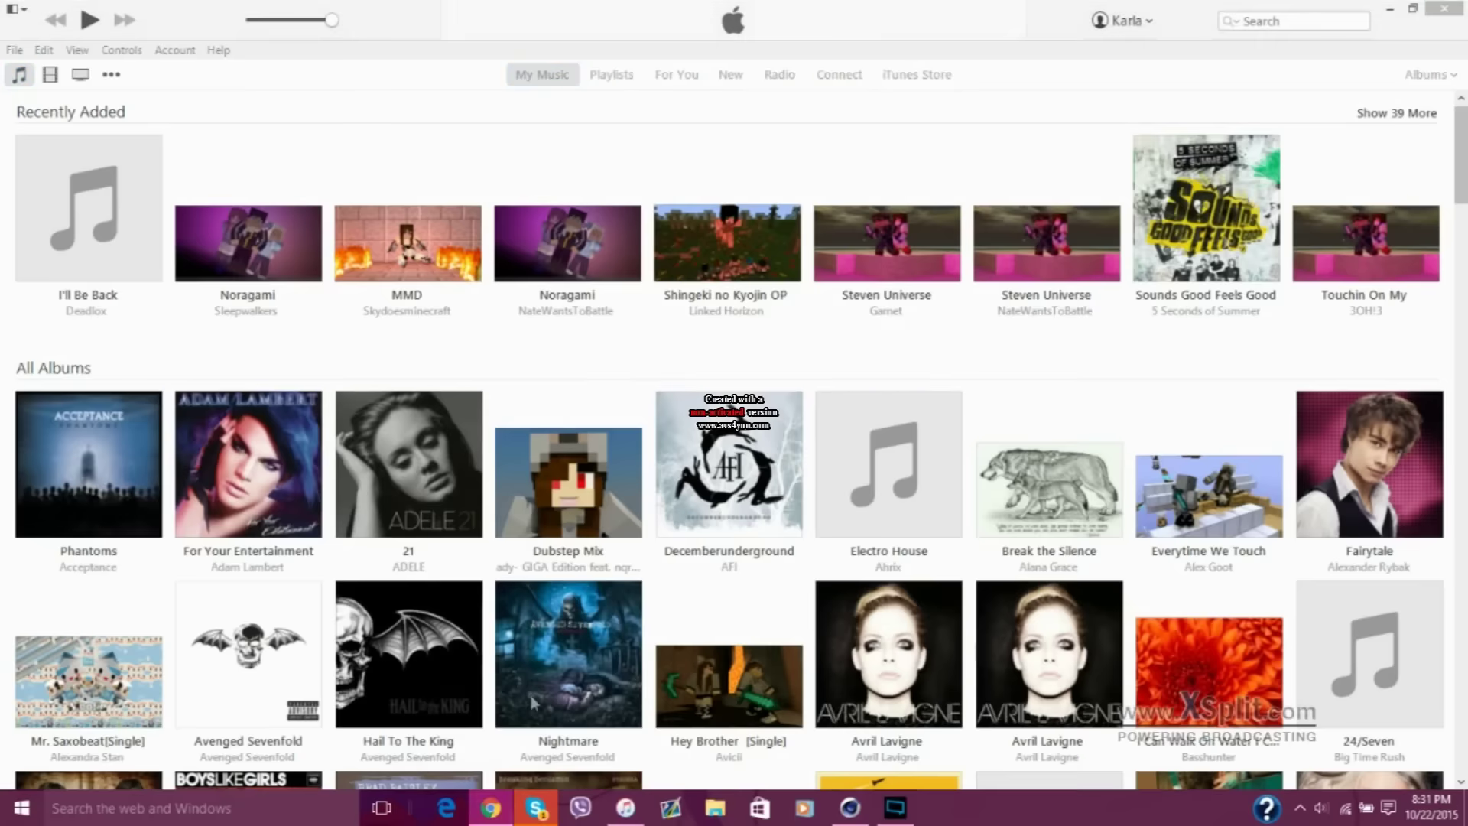
{"action": "left_click", "coordinate": [1206, 214]}
{"action": "right_click", "coordinate": [490, 808]}
Pose the plaid-shirt rig with goalLegL stepped forward and the right arm swung down, then select the neck control
{"action": "key", "text": "alt+Tab"}
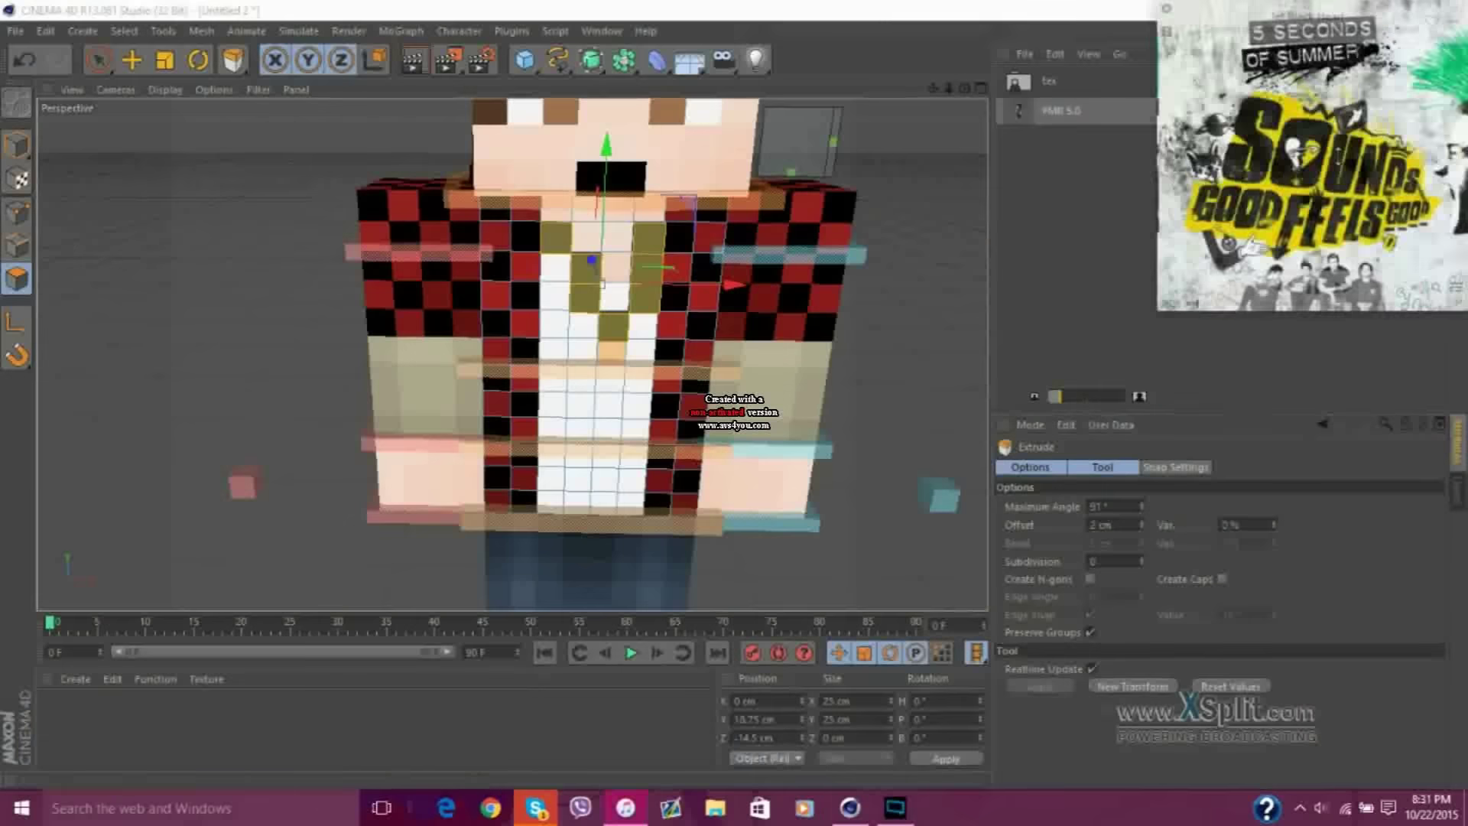
{"action": "key", "text": "d"}
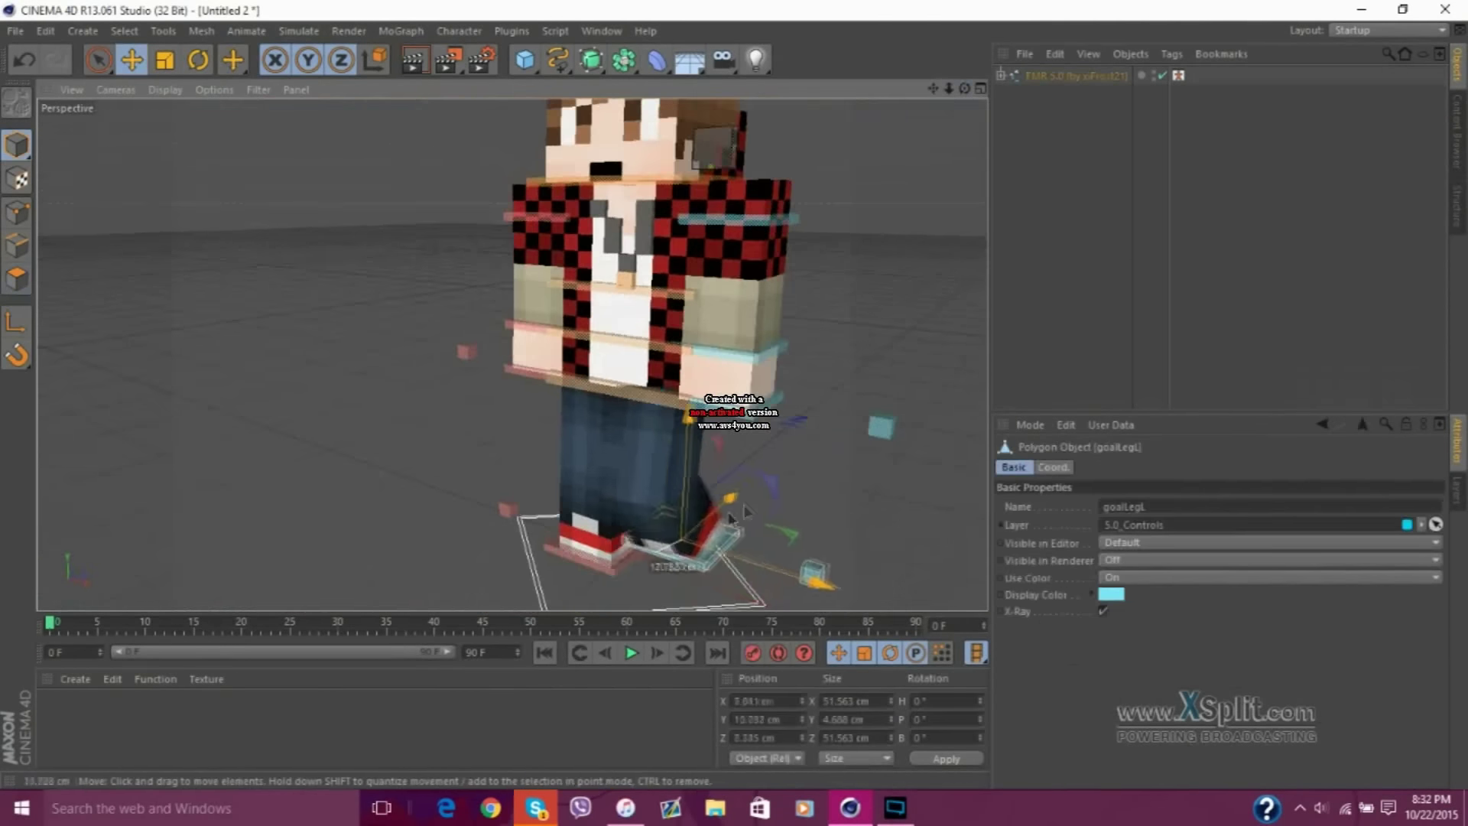
{"action": "left_click_drag", "start_coordinate": [742, 511], "coordinate": [753, 545]}
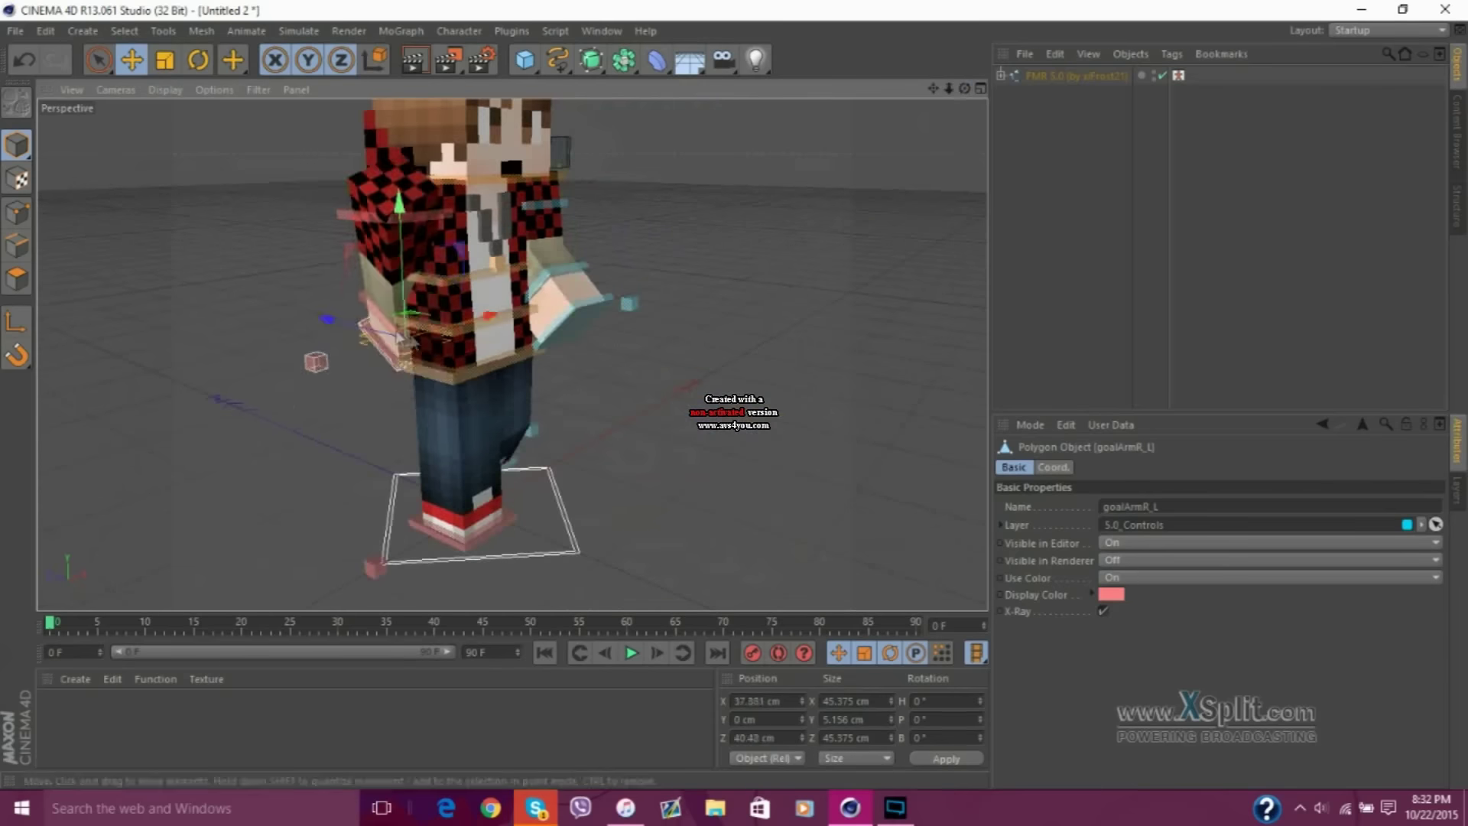
{"action": "left_click_drag", "start_coordinate": [408, 338], "coordinate": [420, 359]}
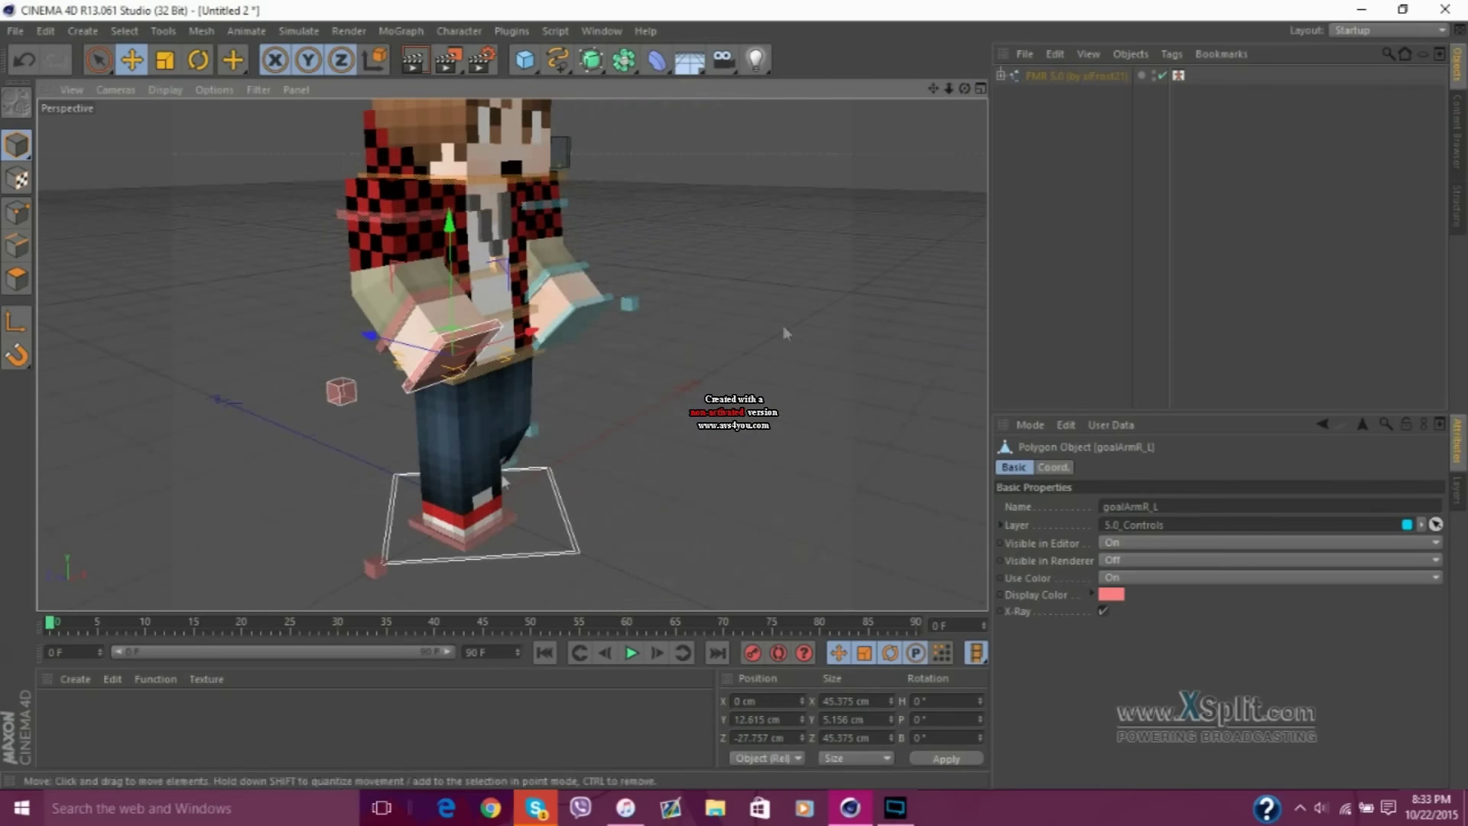
{"action": "left_click", "coordinate": [535, 182]}
{"action": "key", "text": "r"}
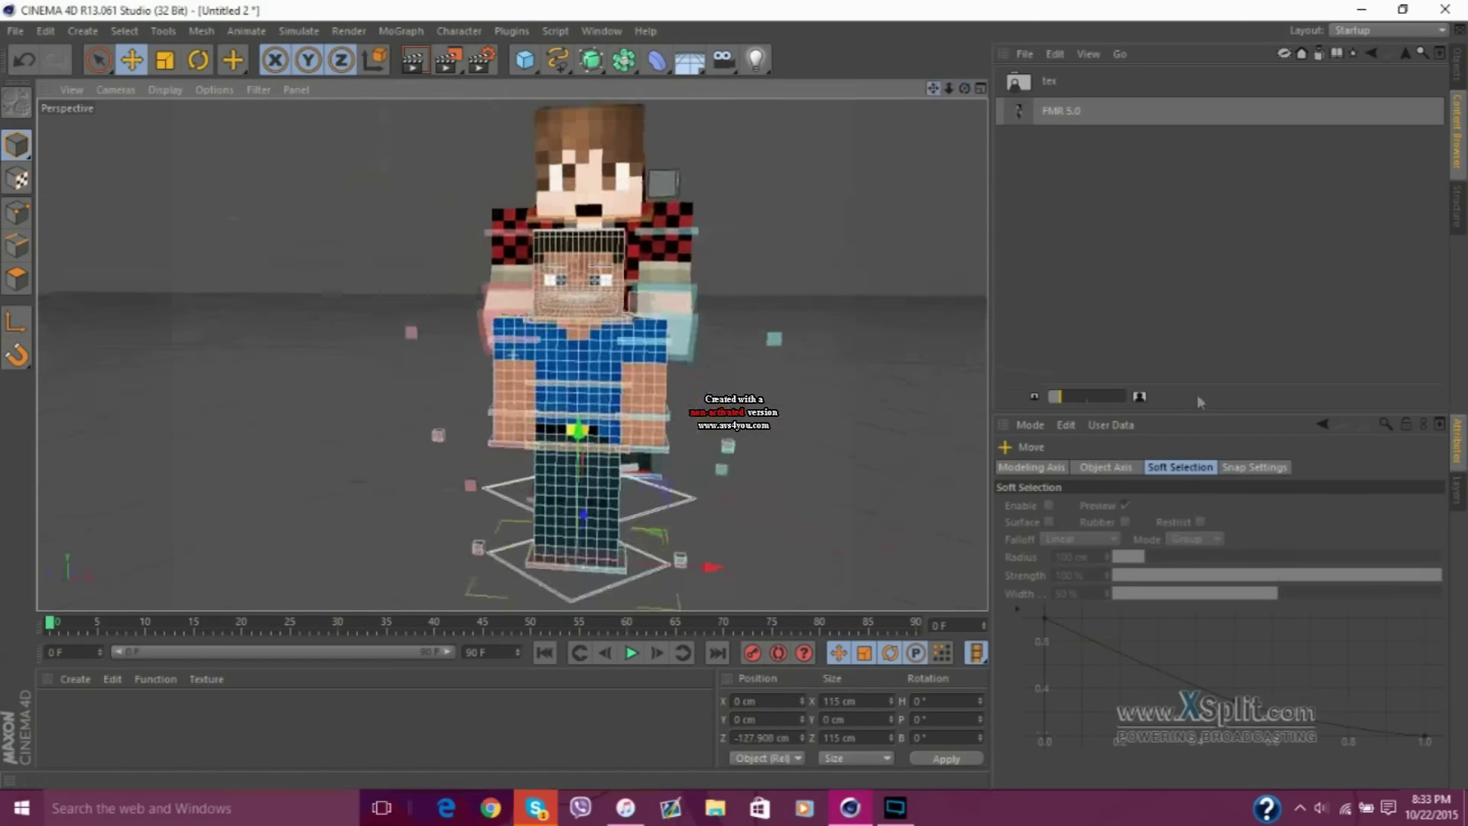
Load a brown-and-white 1.8 skin from the Skins folder onto the second rig and turn it about 180°
{"action": "left_click", "coordinate": [272, 67]}
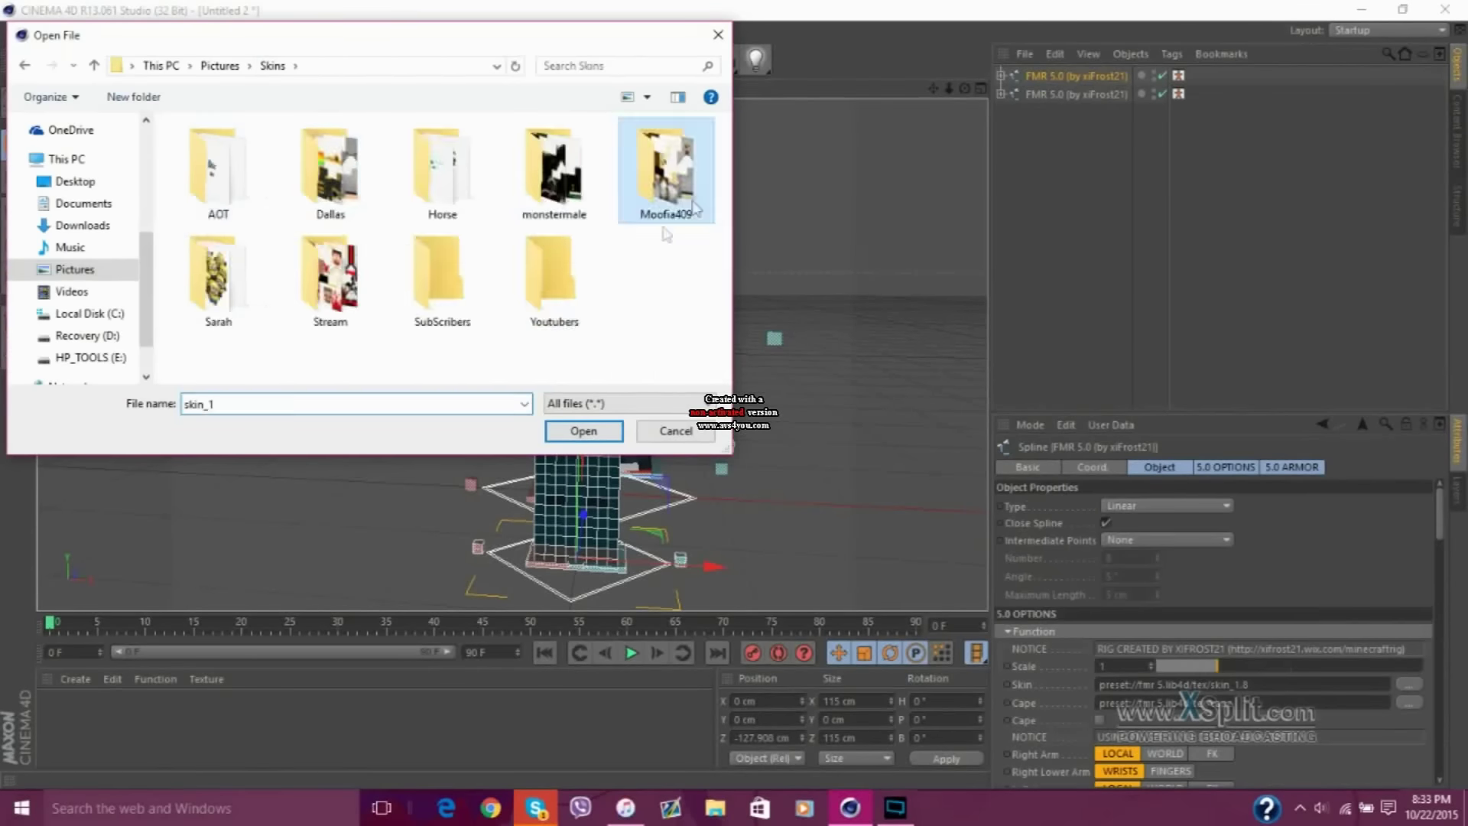
{"action": "double_click", "coordinate": [672, 164]}
{"action": "double_click", "coordinate": [218, 176]}
{"action": "left_click", "coordinate": [328, 321]}
{"action": "left_click", "coordinate": [583, 431]}
{"action": "scroll", "coordinate": [1442, 594], "scroll_direction": "down", "scroll_amount": 5}
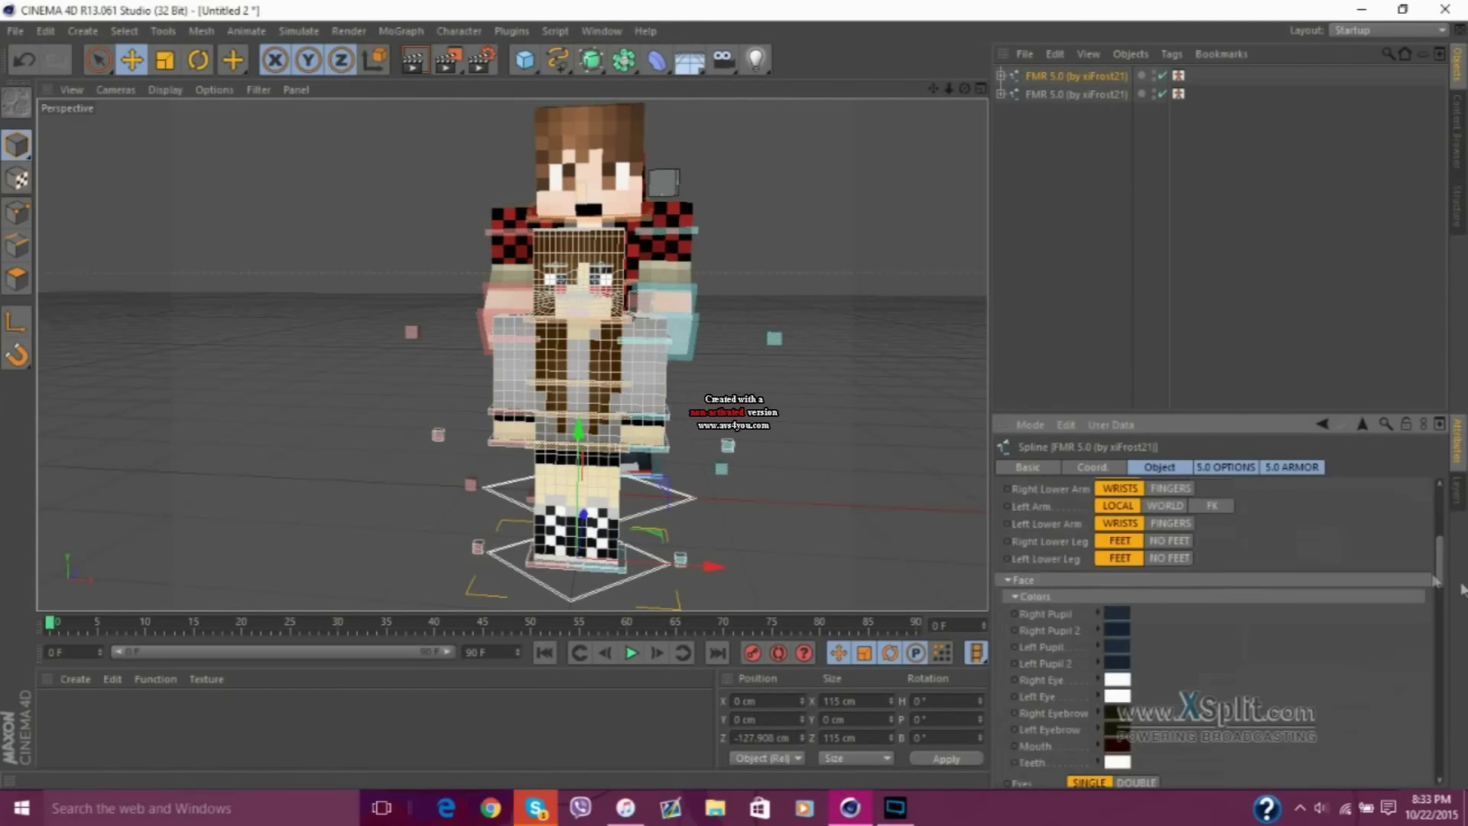
{"action": "key", "text": "r"}
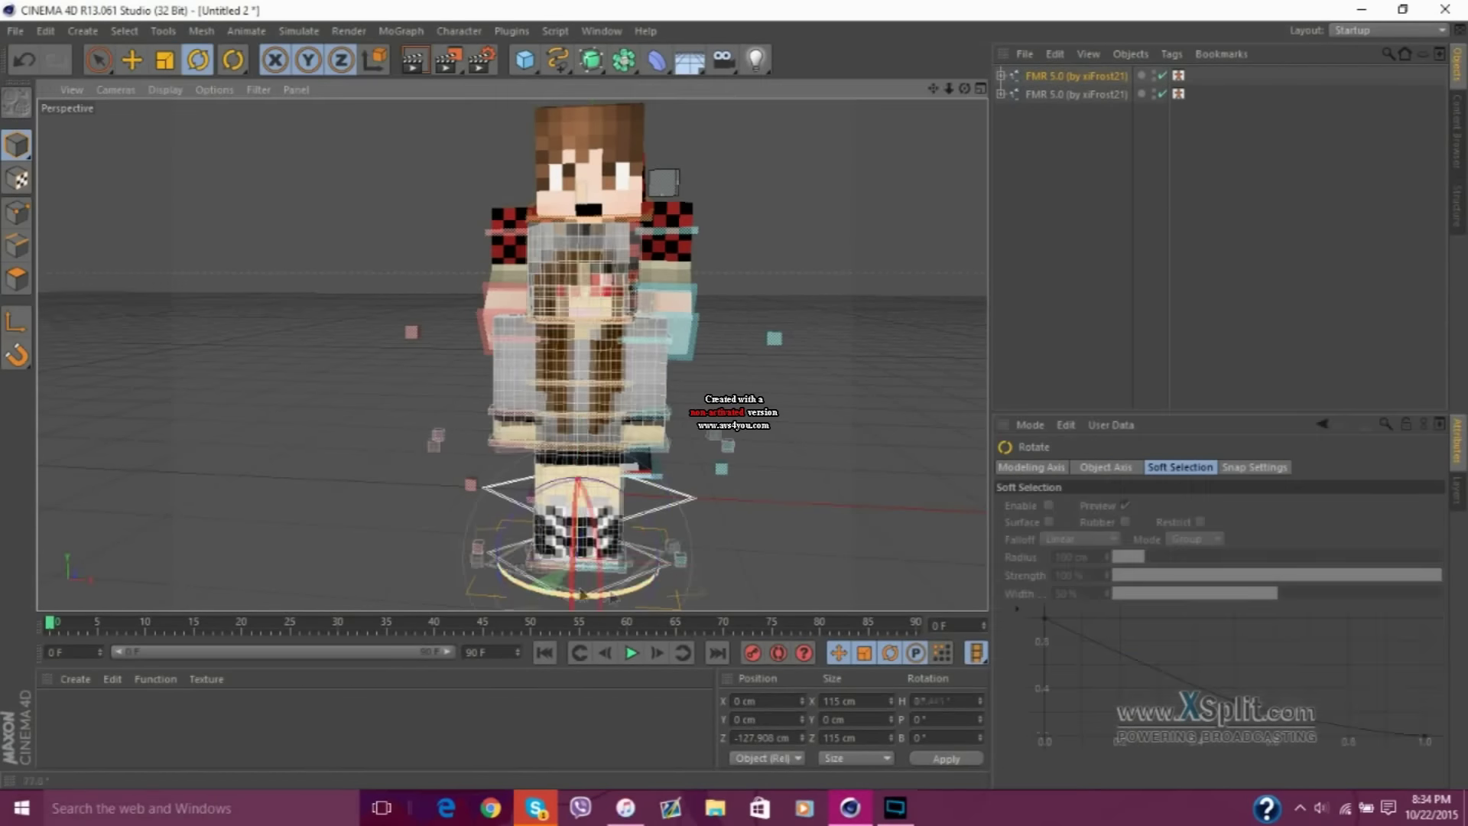
{"action": "left_click_drag", "start_coordinate": [641, 499], "coordinate": [1464, 458]}
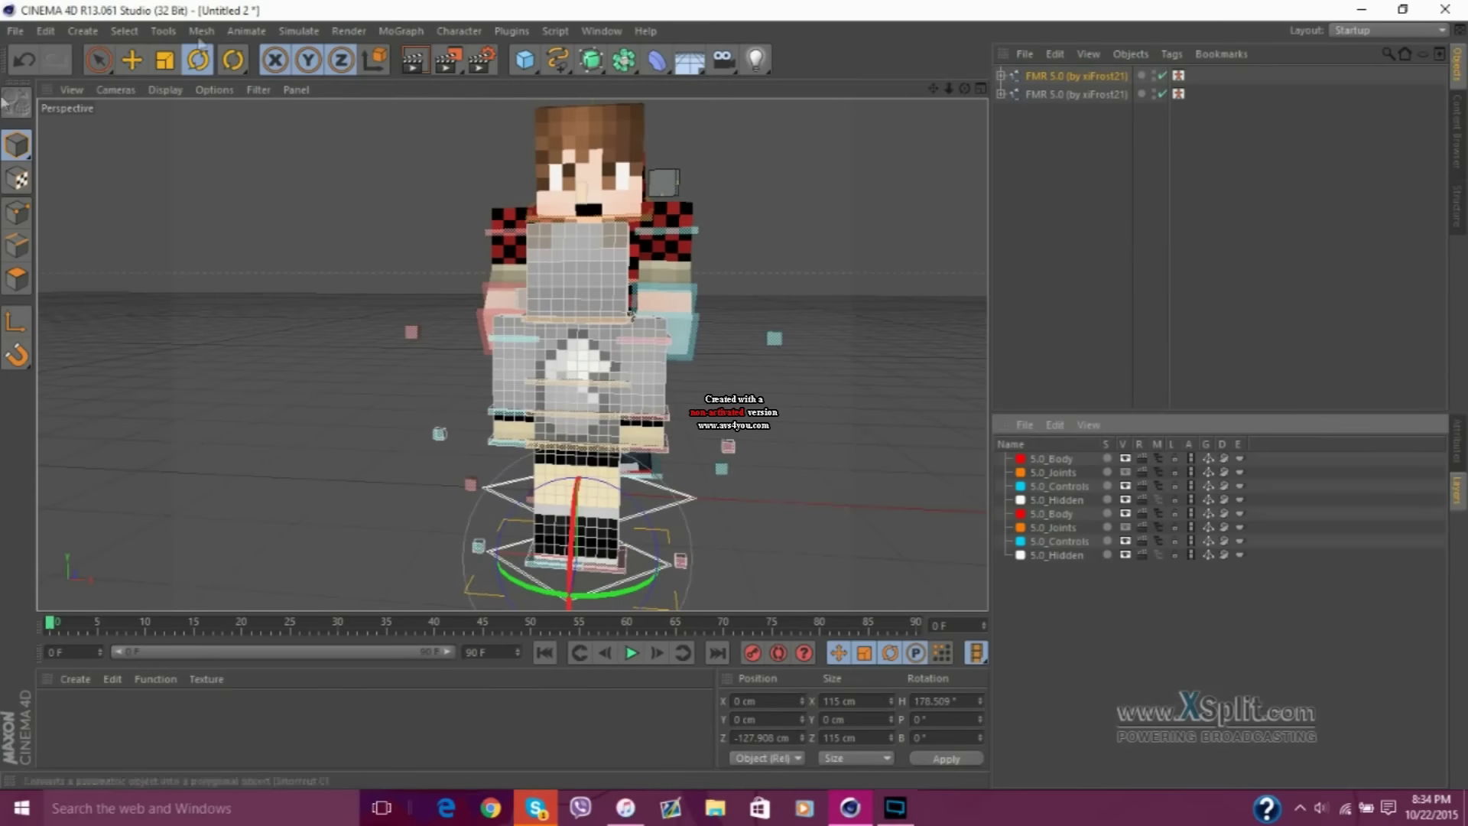
Select polygons on the second rig's body and extrude them outward 4 cm
{"action": "key", "text": "e"}
{"action": "scroll", "coordinate": [489, 344], "scroll_direction": "up", "scroll_amount": 5}
{"action": "left_click", "coordinate": [91, 68]}
{"action": "left_click", "coordinate": [552, 486]}
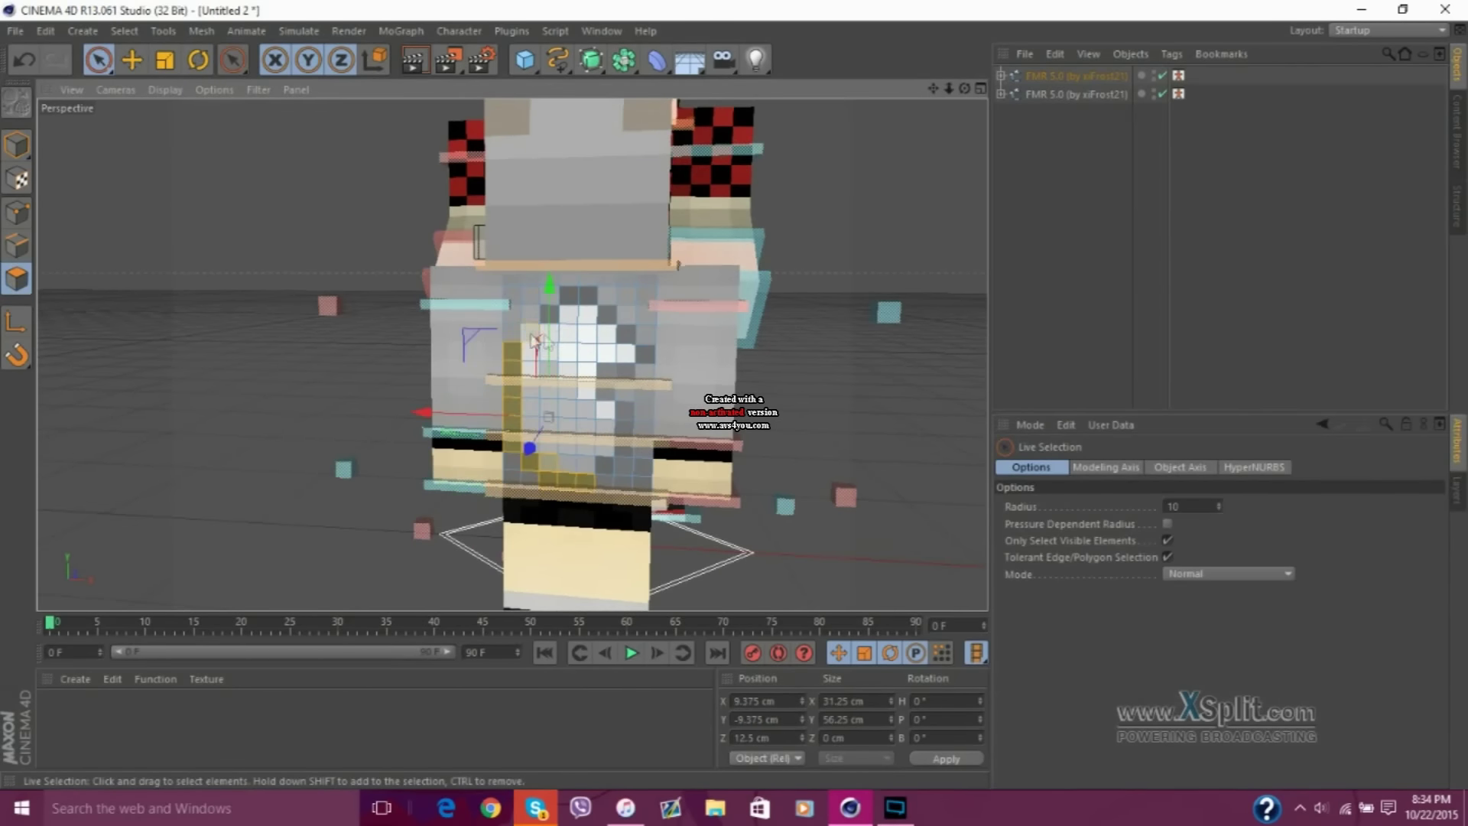
{"action": "mouse_move", "coordinate": [548, 319]}
{"action": "left_mouse_down", "text": "shift"}
{"action": "mouse_move", "coordinate": [532, 314]}
{"action": "mouse_move", "coordinate": [599, 304]}
{"action": "left_mouse_up", "text": "shift"}
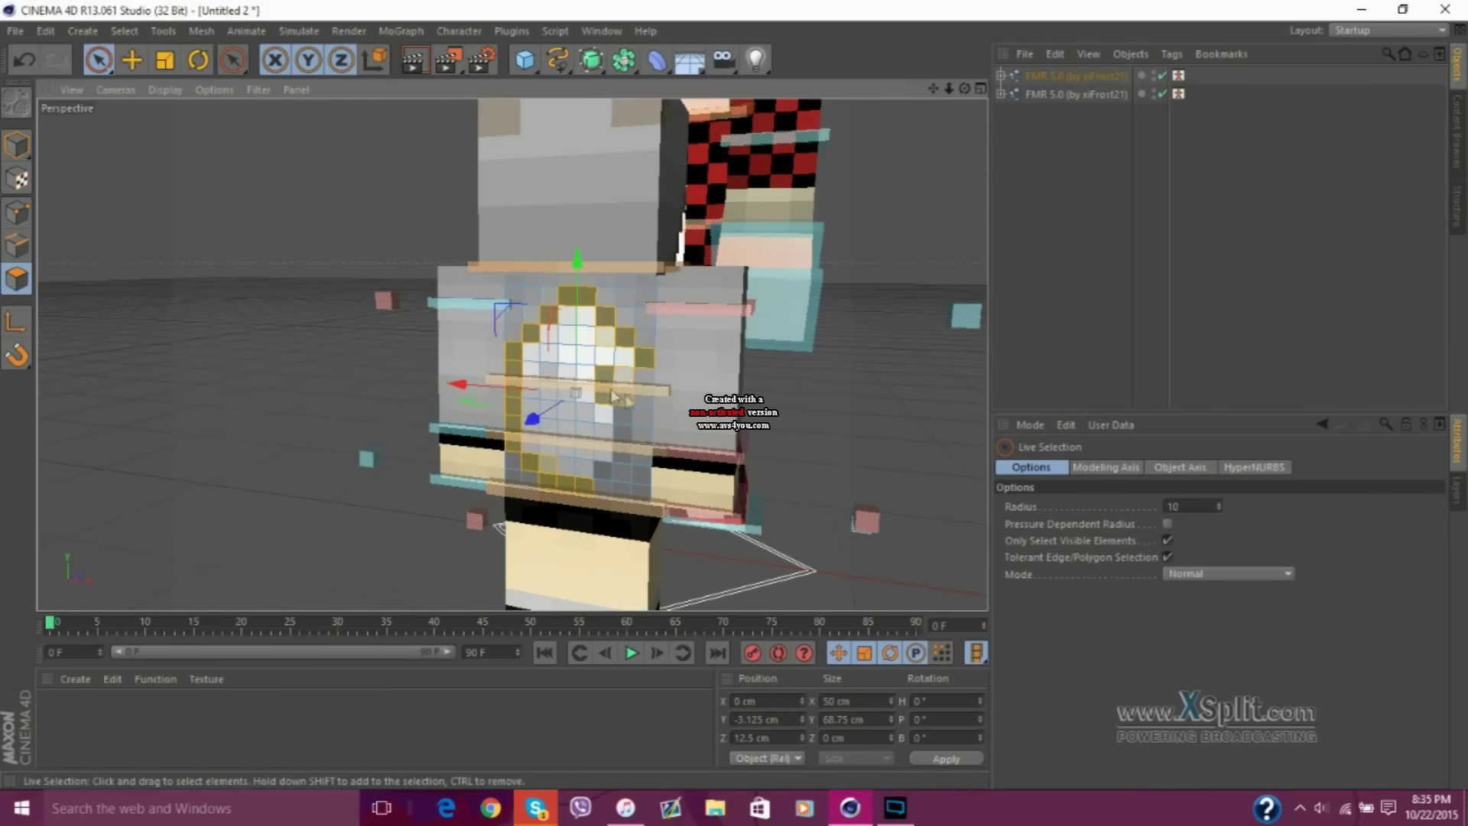
{"action": "key", "text": "d"}
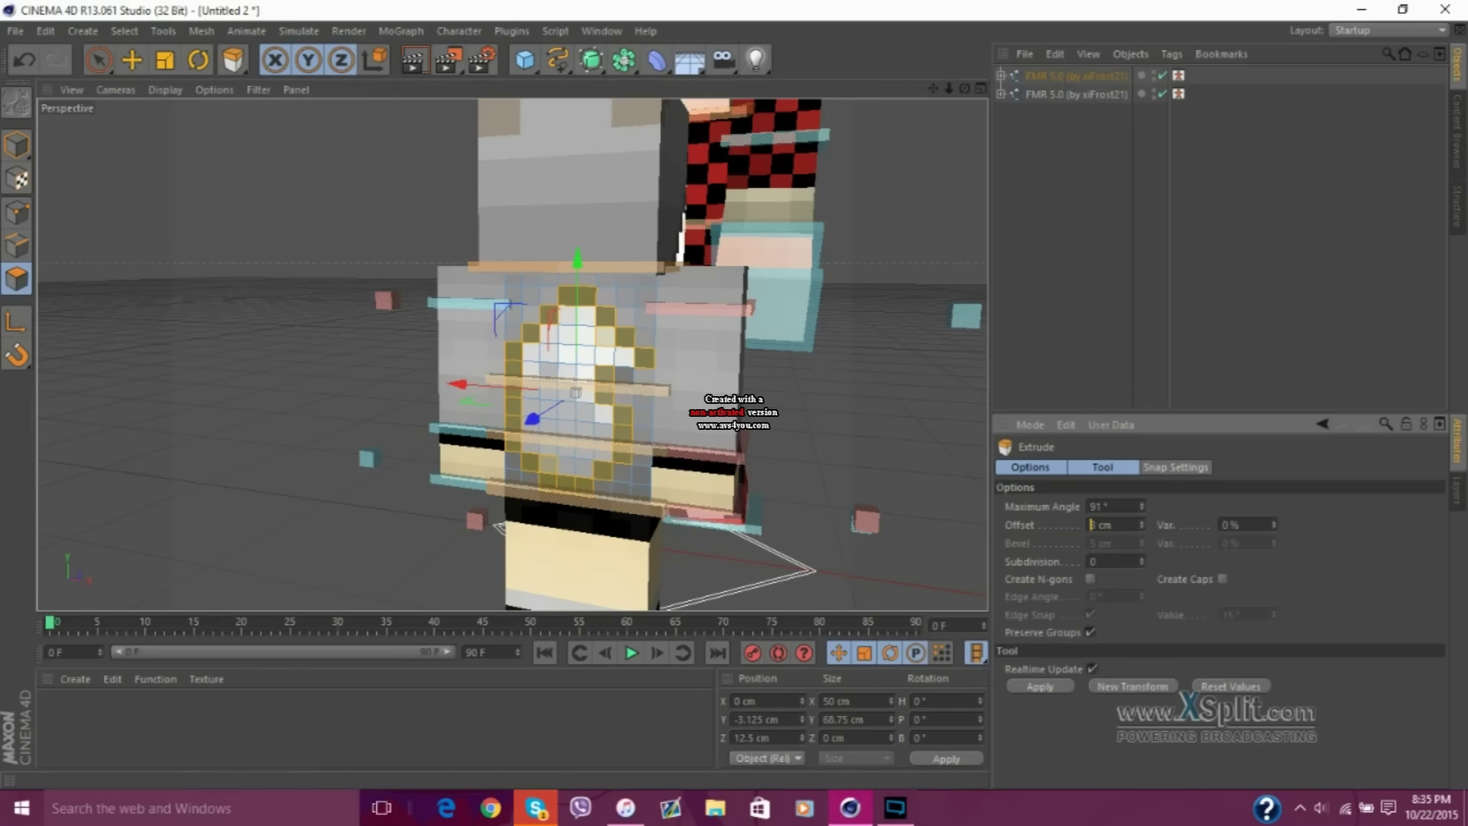
{"action": "left_click", "coordinate": [1040, 687]}
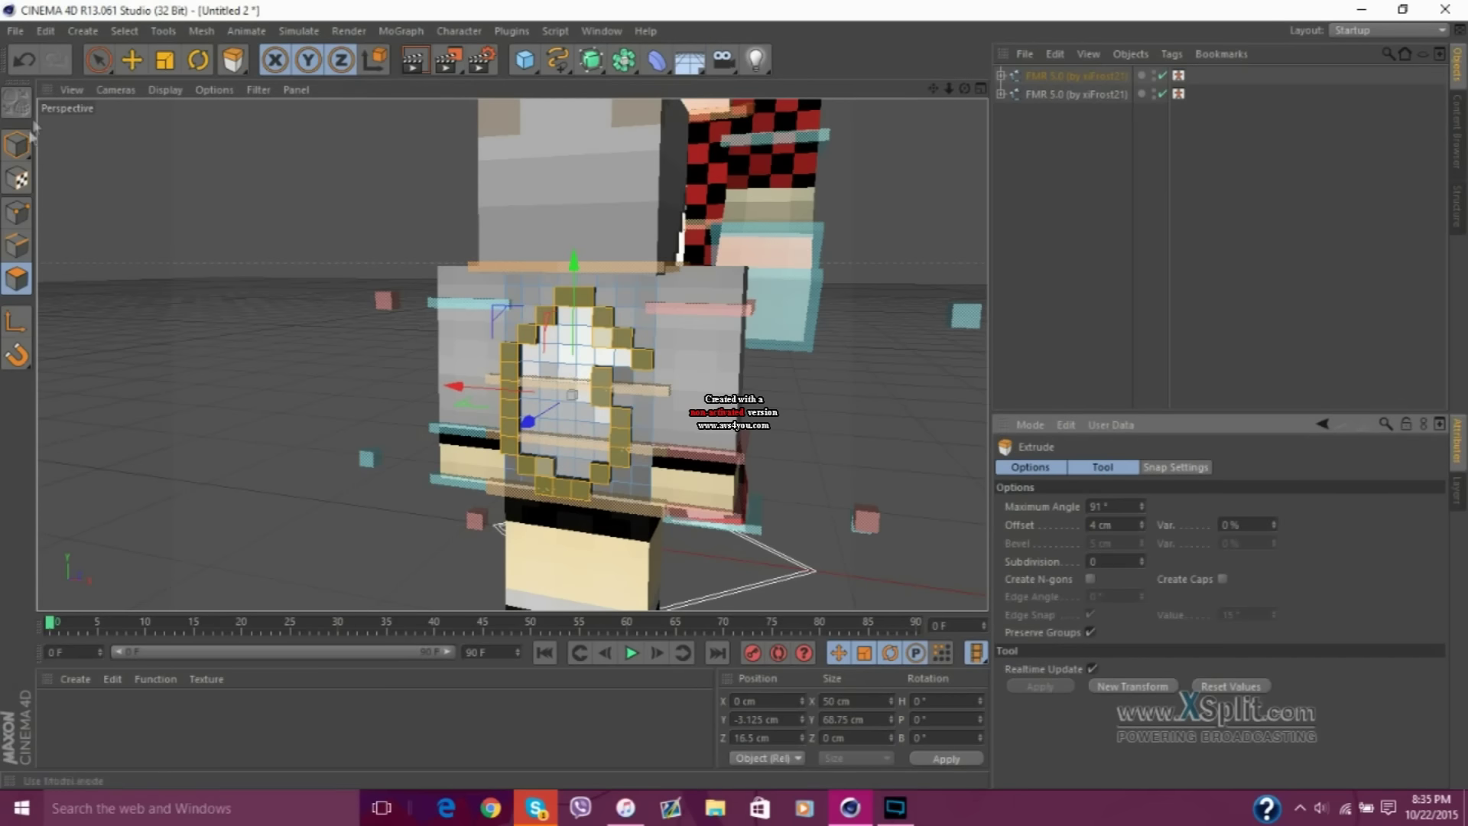
Narrow the selection to the chest emblem's centre and extrude it again
{"action": "left_click", "coordinate": [98, 59]}
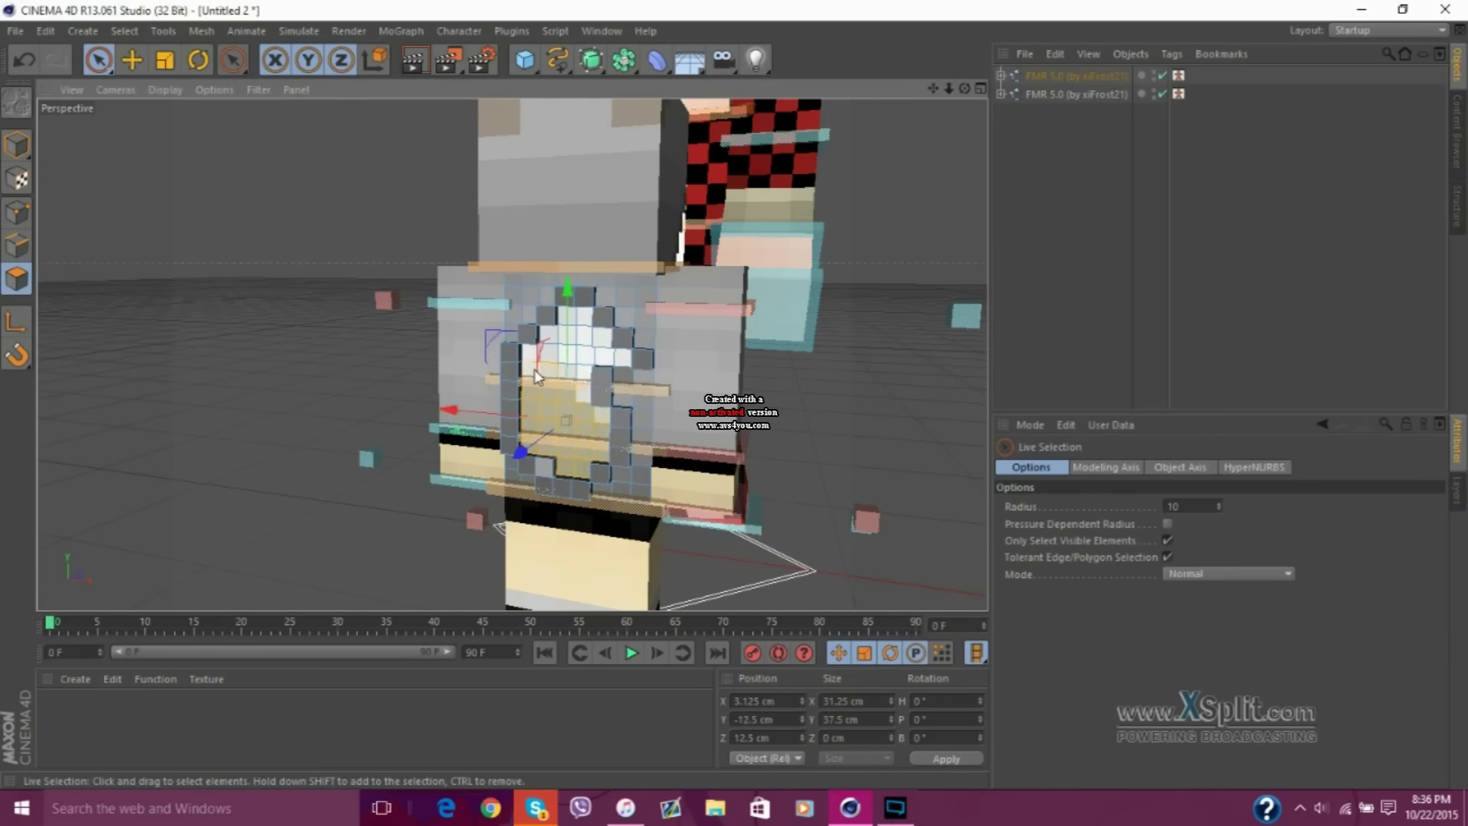
{"action": "key", "text": "d"}
{"action": "key", "text": "space"}
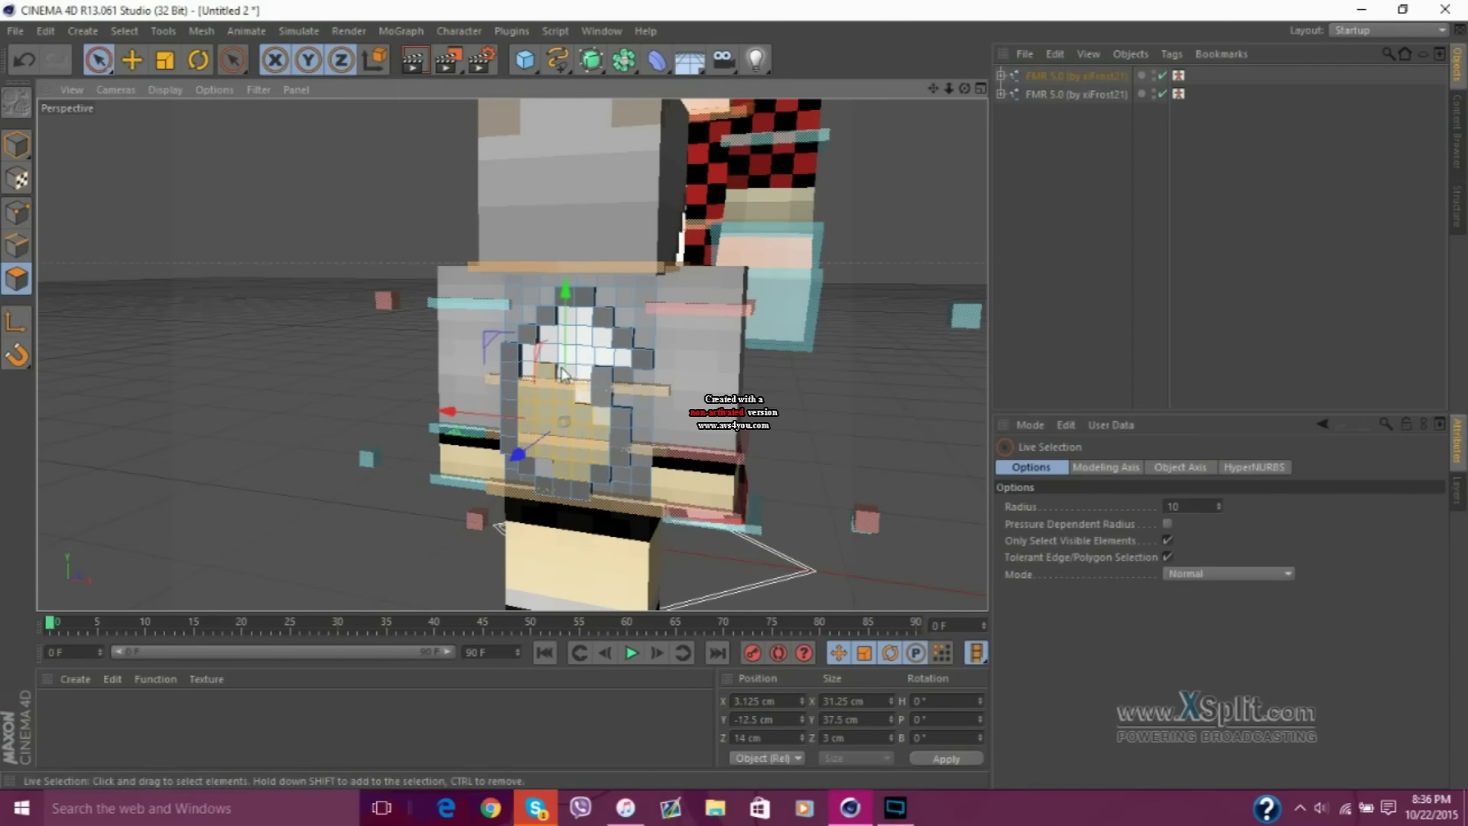
{"action": "scroll", "coordinate": [569, 356], "scroll_direction": "up", "scroll_amount": 5}
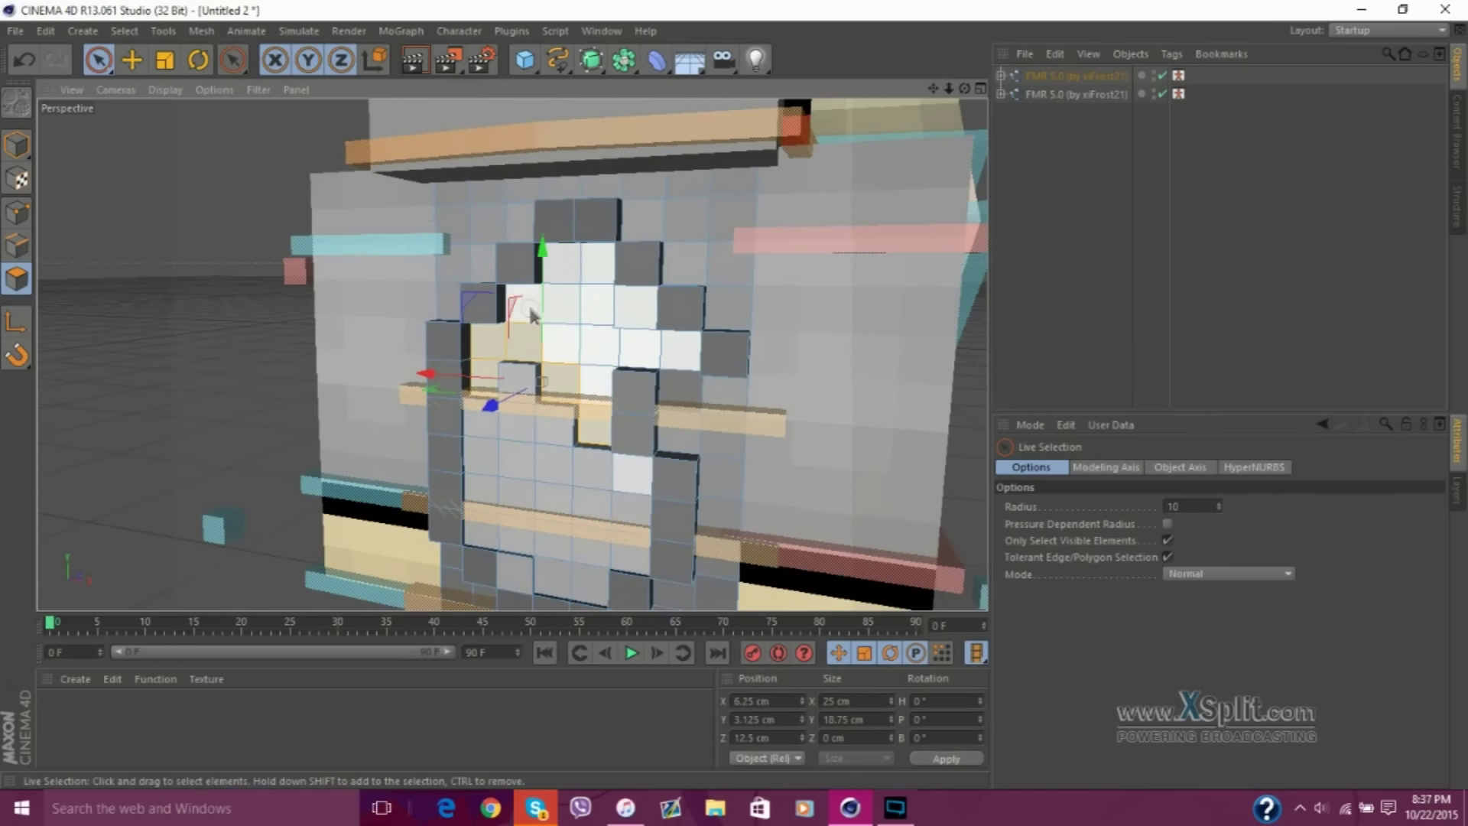
{"action": "key", "text": "d"}
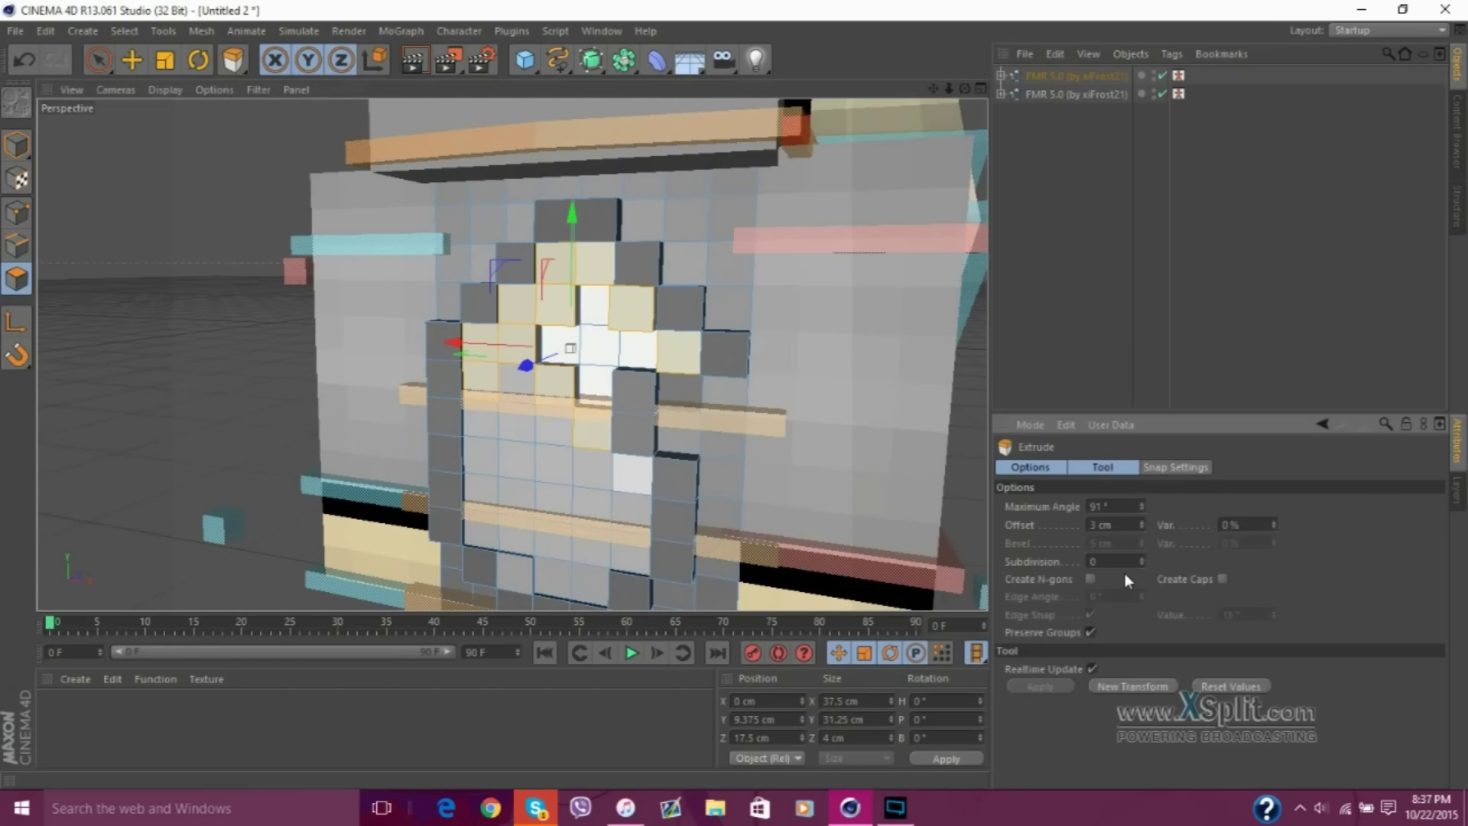
{"action": "key", "text": "space"}
{"action": "left_click", "coordinate": [590, 344]}
{"action": "key", "text": "space"}
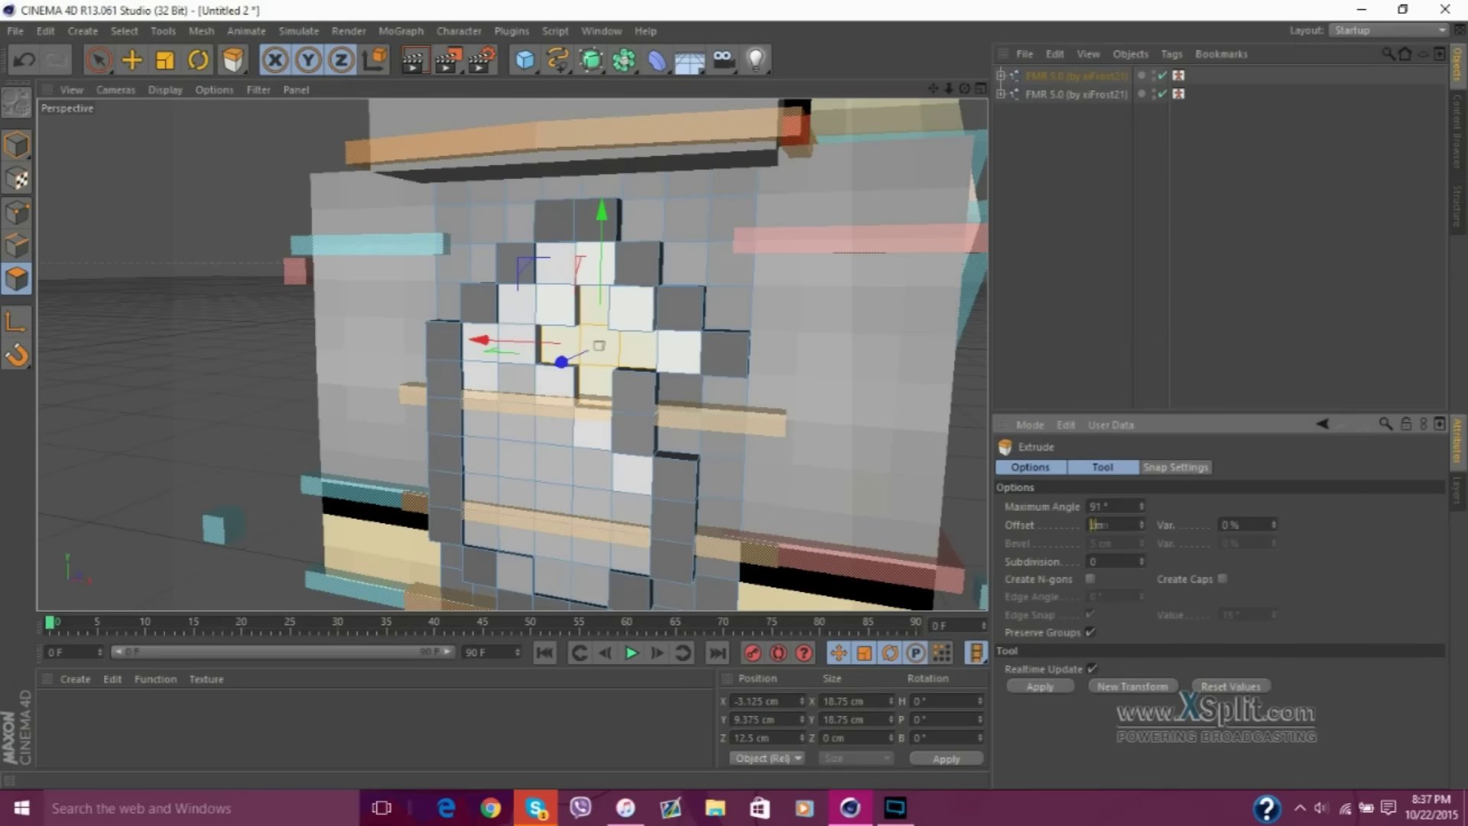
{"action": "key", "text": "space"}
{"action": "scroll", "coordinate": [762, 163], "scroll_direction": "down", "scroll_amount": 5}
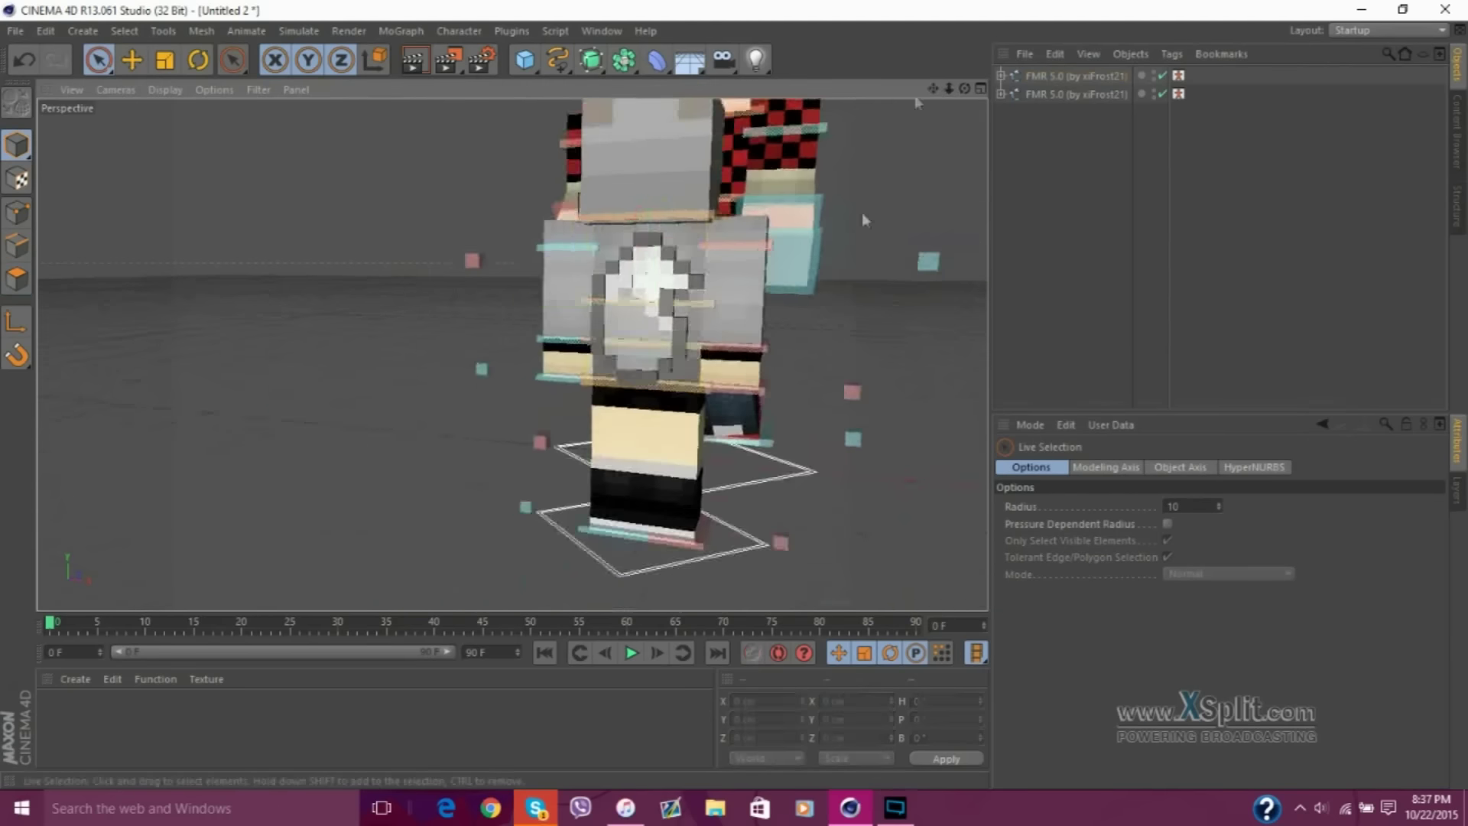
Select the grey rig's foot and goalArmR_L controls and move the arm control sideways
{"action": "left_click_drag", "start_coordinate": [861, 213], "coordinate": [645, 495], "text": "alt"}
{"action": "left_click", "coordinate": [552, 546]}
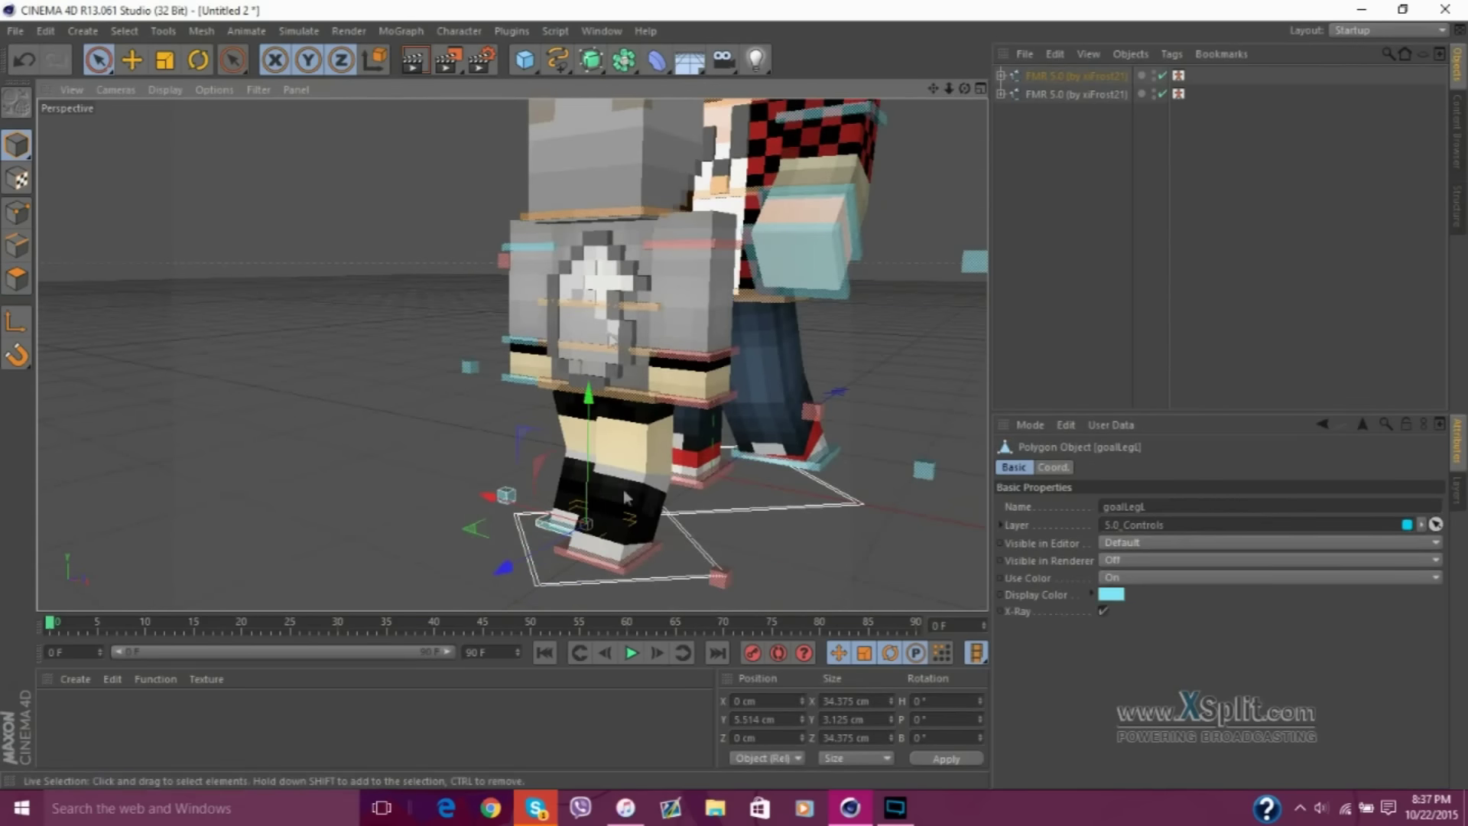
{"action": "left_click", "coordinate": [1074, 78]}
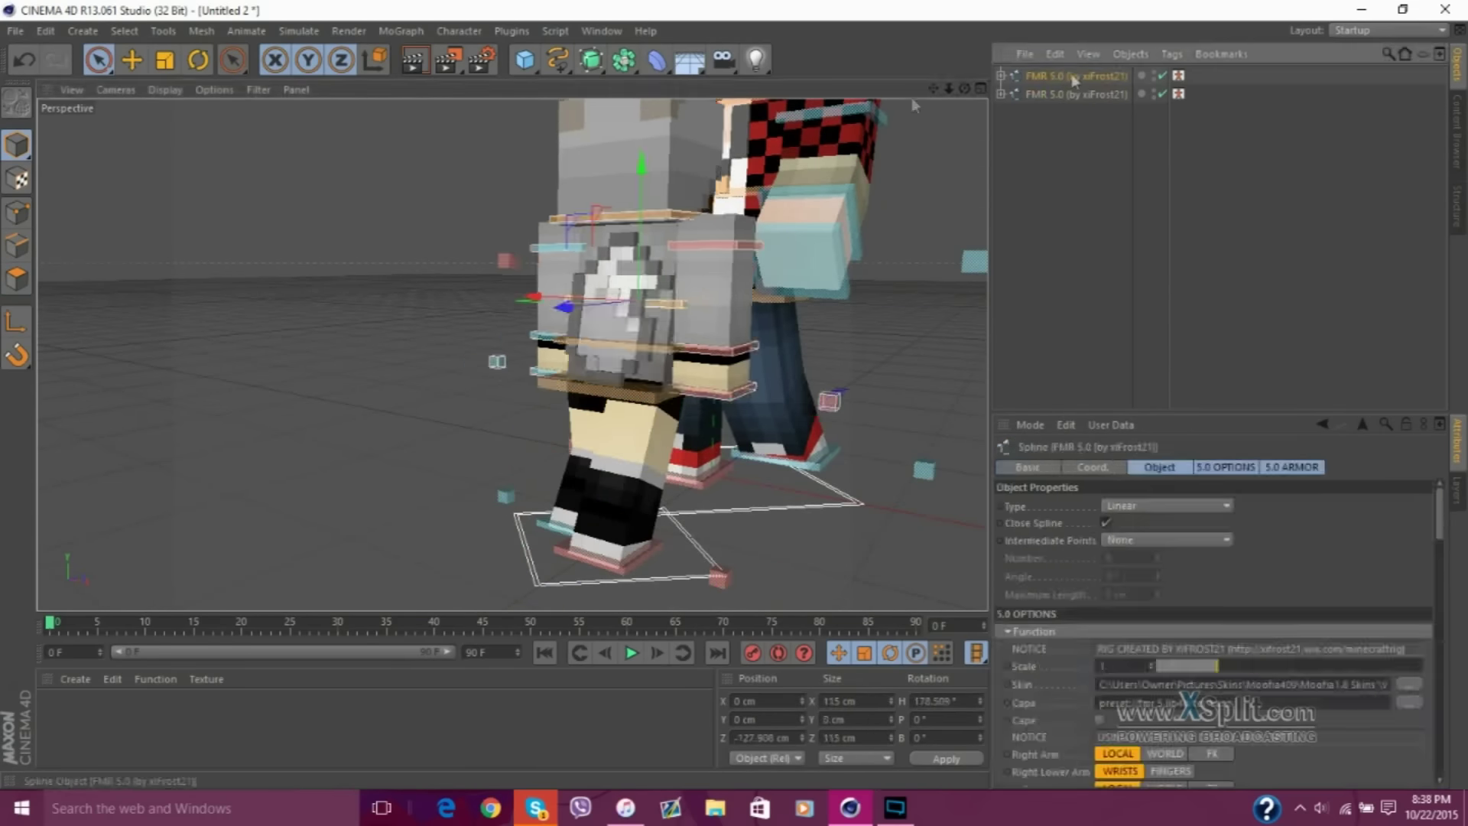
{"action": "scroll", "coordinate": [556, 356], "scroll_direction": "up", "scroll_amount": 2}
{"action": "left_click", "coordinate": [556, 357]}
{"action": "mouse_move", "coordinate": [807, 291]}
{"action": "left_mouse_down", "text": "alt"}
{"action": "mouse_move", "coordinate": [581, 260]}
{"action": "mouse_move", "coordinate": [621, 238]}
{"action": "left_mouse_up", "text": "alt"}
{"action": "left_click", "coordinate": [528, 260]}
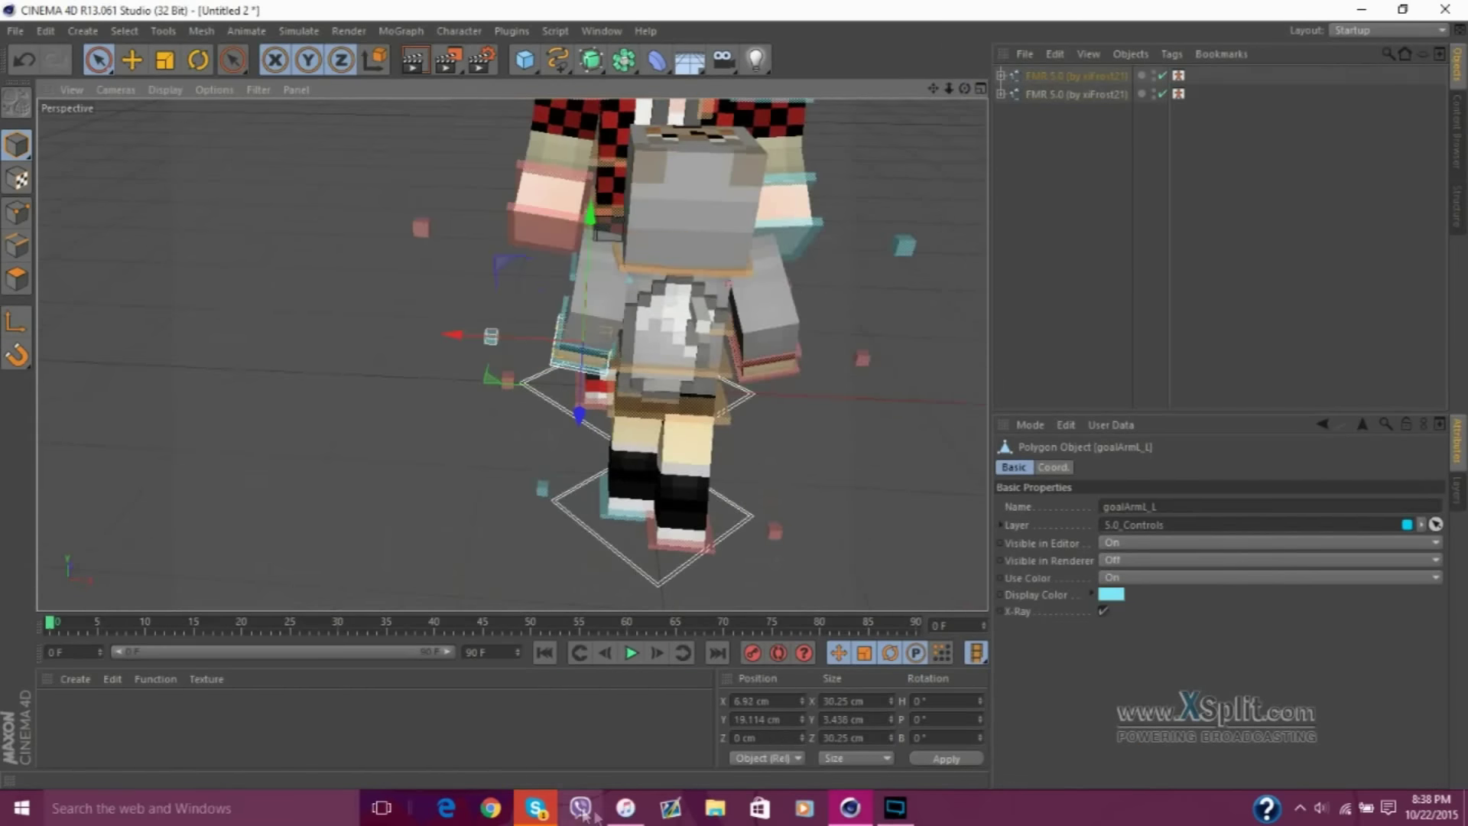
{"action": "left_click", "coordinate": [584, 813]}
{"action": "left_click", "coordinate": [1424, 72]}
{"action": "left_click", "coordinate": [1312, 102]}
{"action": "left_click_drag", "start_coordinate": [559, 351], "coordinate": [541, 346]}
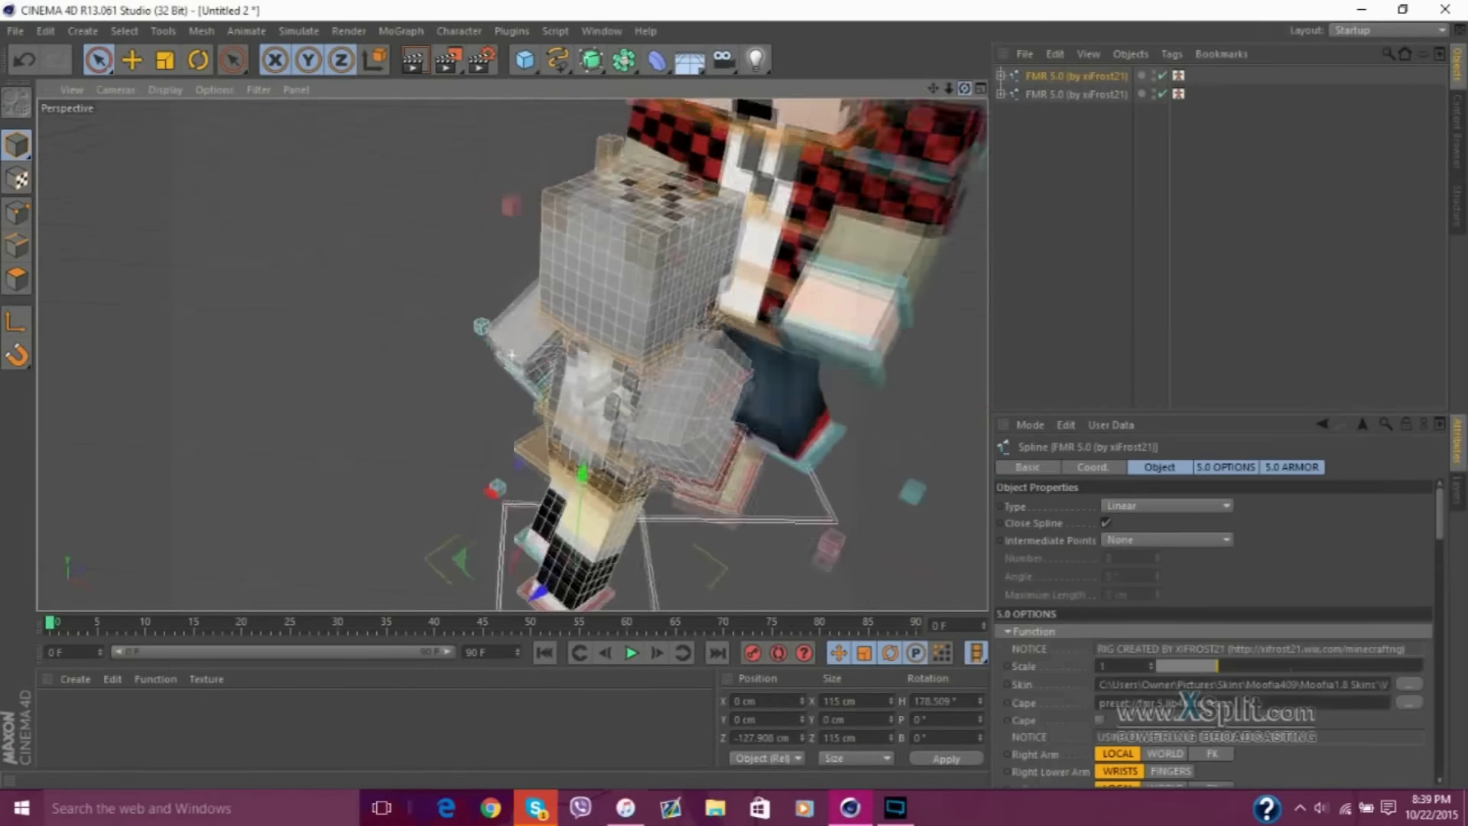
Select the neck circle and other rig controls, then reposition the goalArmR_L arm control
{"action": "left_click_drag", "start_coordinate": [966, 90], "coordinate": [689, 306]}
{"action": "left_click", "coordinate": [612, 378]}
{"action": "scroll", "coordinate": [612, 379], "scroll_direction": "up", "scroll_amount": 5}
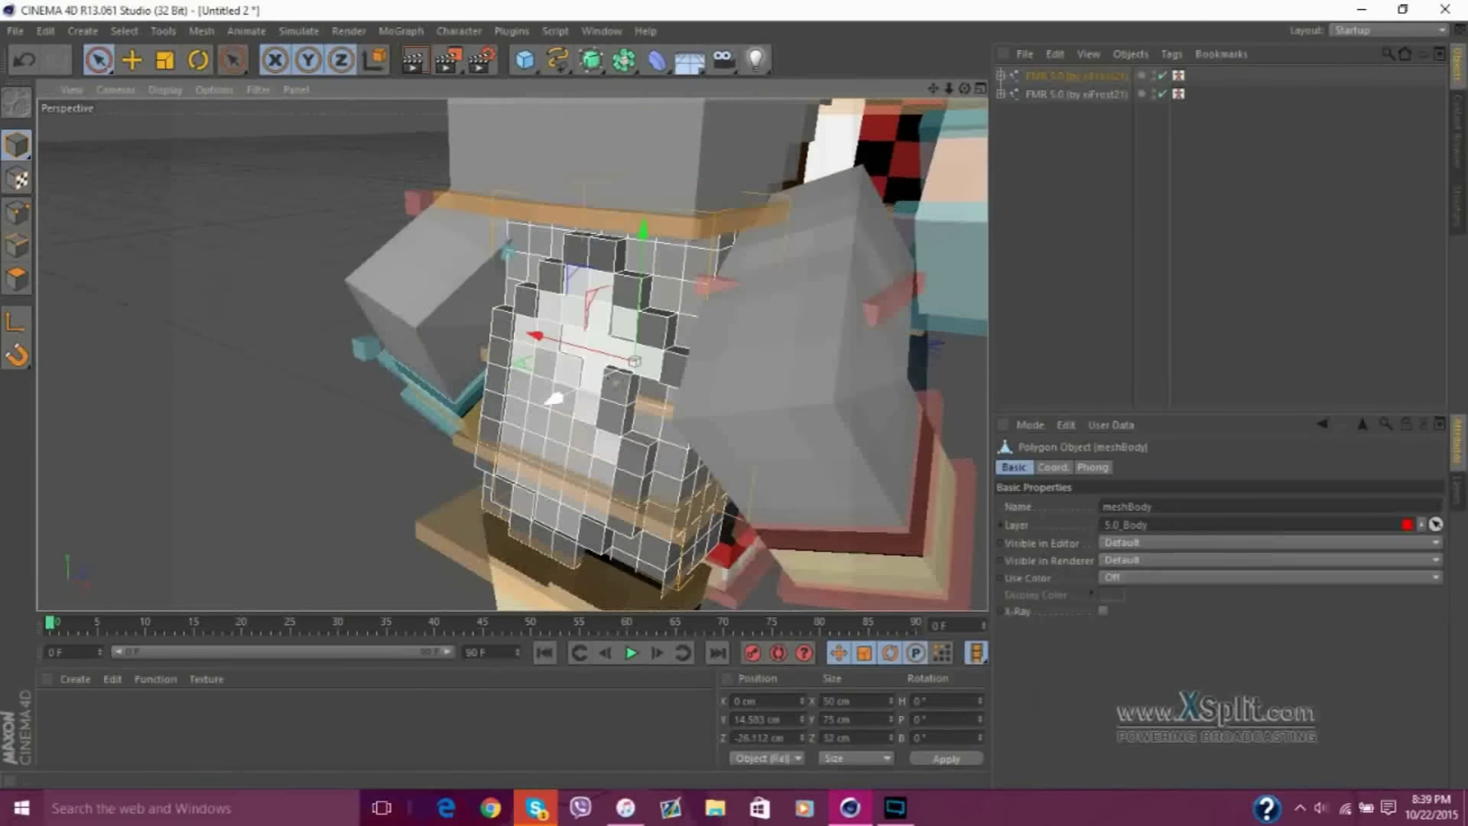
{"action": "scroll", "coordinate": [555, 398], "scroll_direction": "down", "scroll_amount": 8}
{"action": "left_click", "coordinate": [1070, 75]}
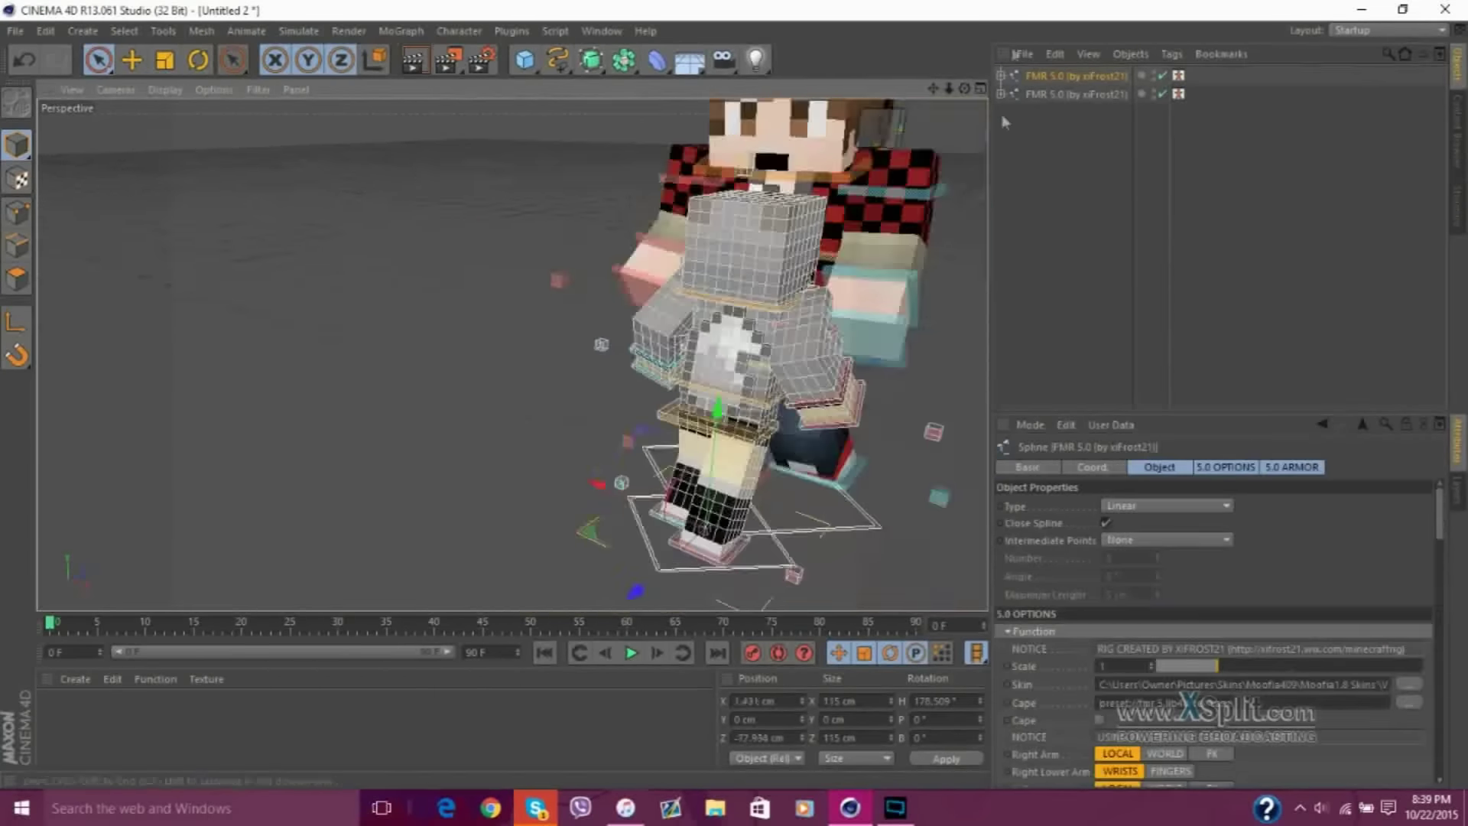
{"action": "left_click_drag", "start_coordinate": [508, 350], "coordinate": [528, 184], "text": "alt"}
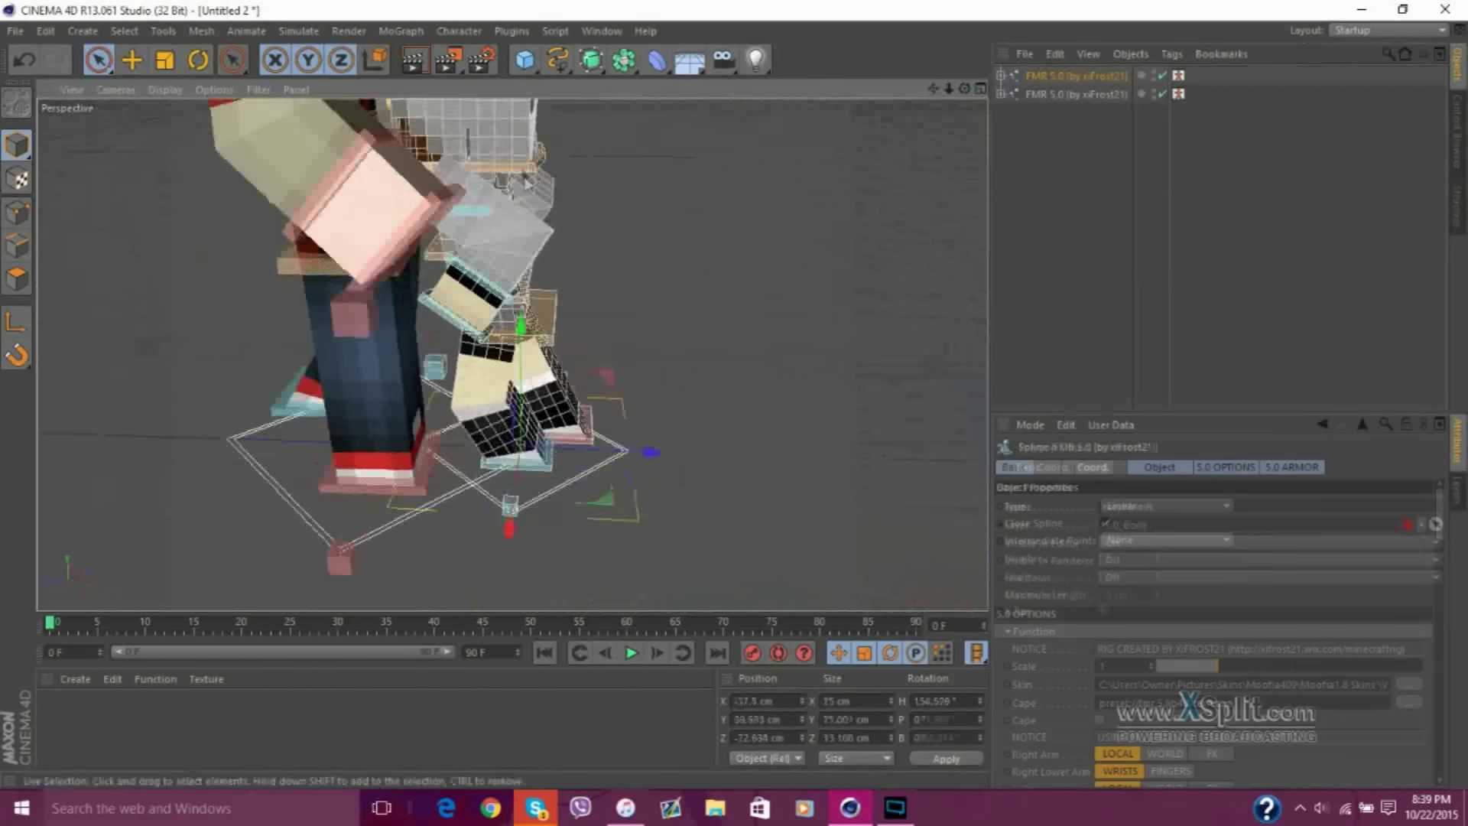
{"action": "key", "text": "r"}
{"action": "left_click", "coordinate": [524, 140]}
{"action": "key", "text": "e"}
{"action": "left_click", "coordinate": [434, 369]}
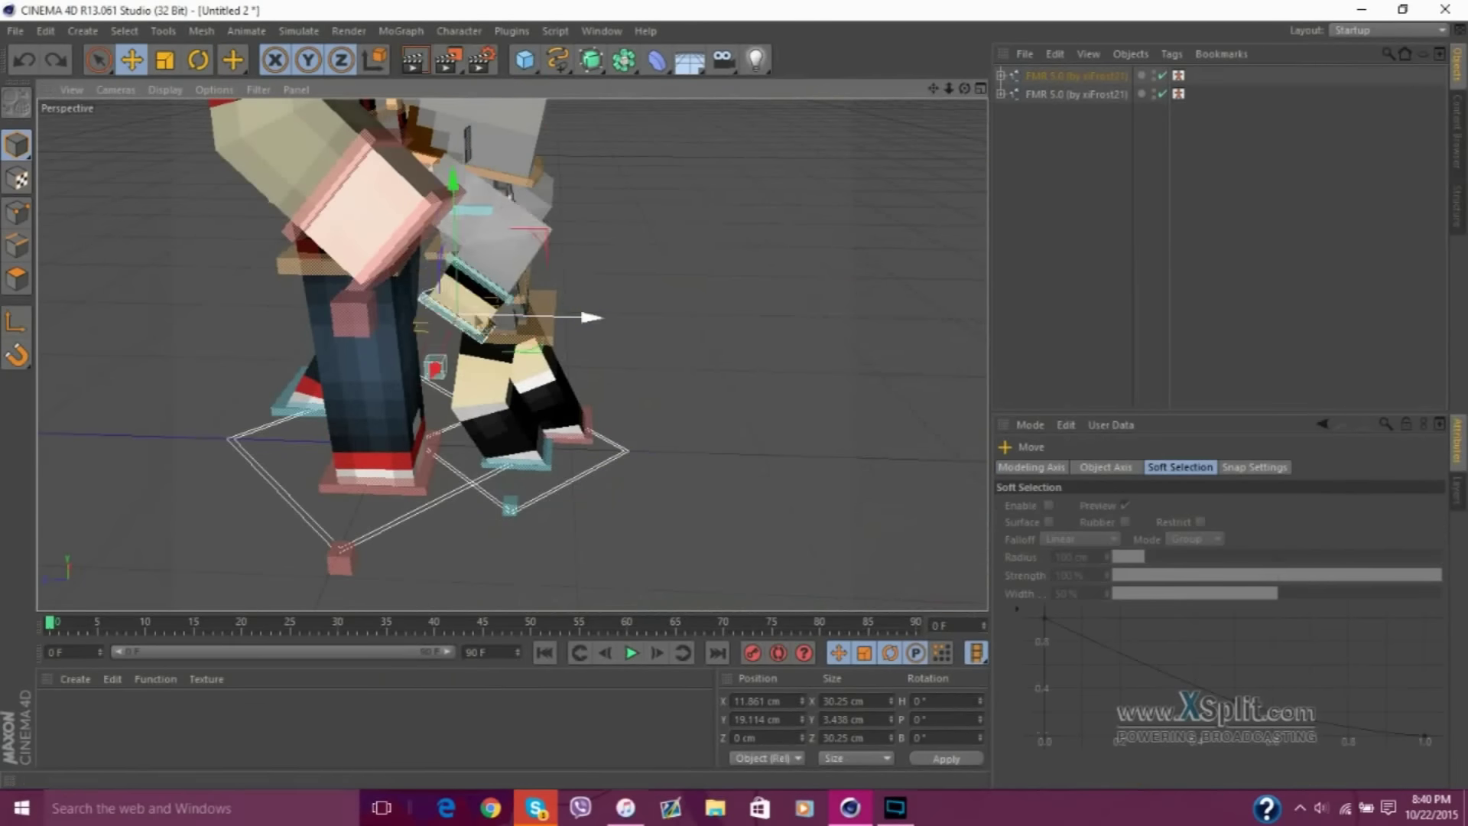
{"action": "mouse_move", "coordinate": [387, 276]}
{"action": "left_mouse_down", "text": "alt"}
{"action": "mouse_move", "coordinate": [604, 321]}
{"action": "mouse_move", "coordinate": [596, 337]}
{"action": "left_mouse_up", "text": "alt"}
{"action": "left_click", "coordinate": [618, 320]}
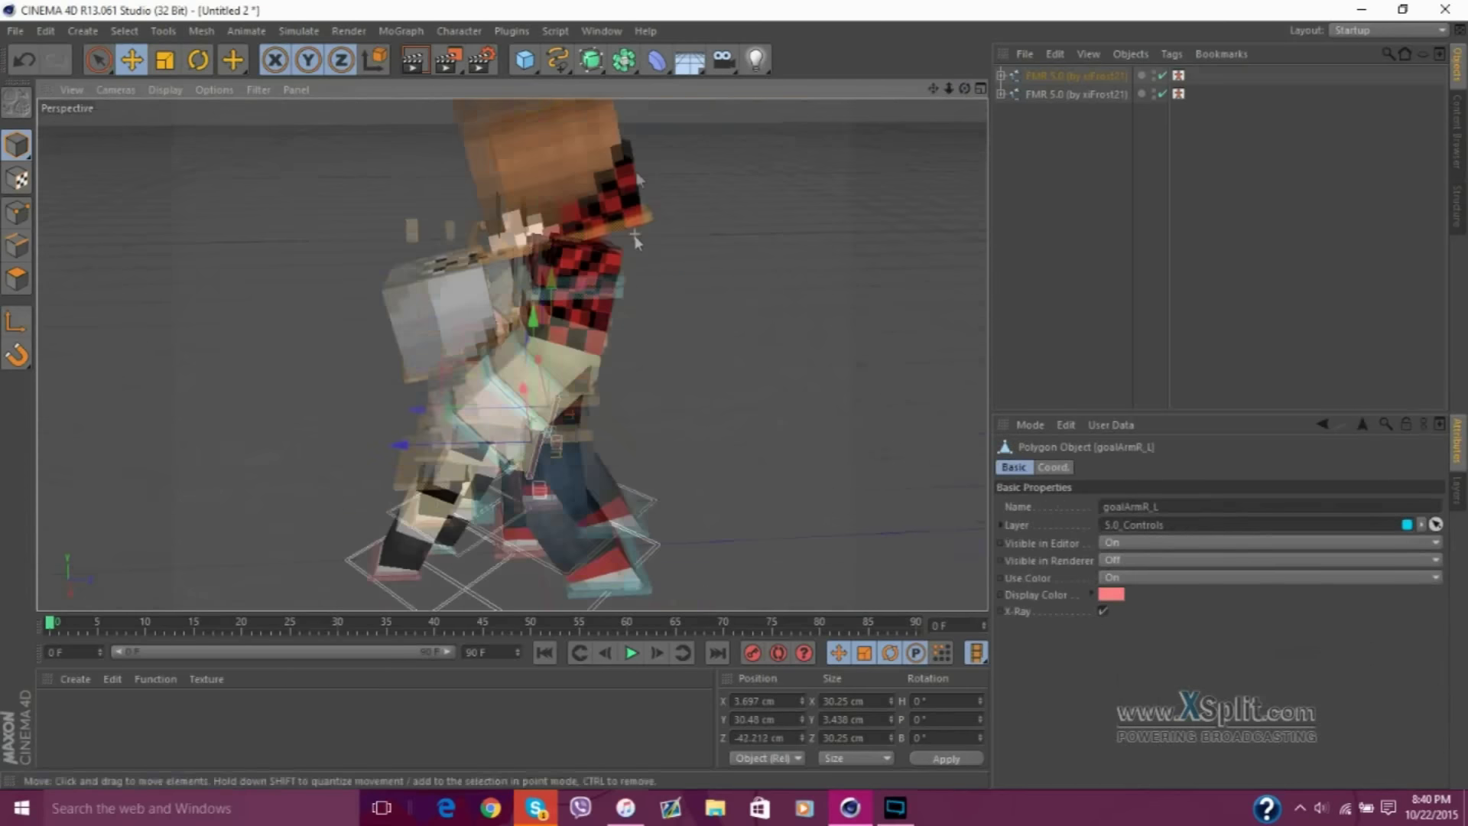
{"action": "left_click", "coordinate": [1162, 75]}
Add a floor under the characters and colour it blue
{"action": "left_click_drag", "start_coordinate": [690, 61], "coordinate": [757, 88]}
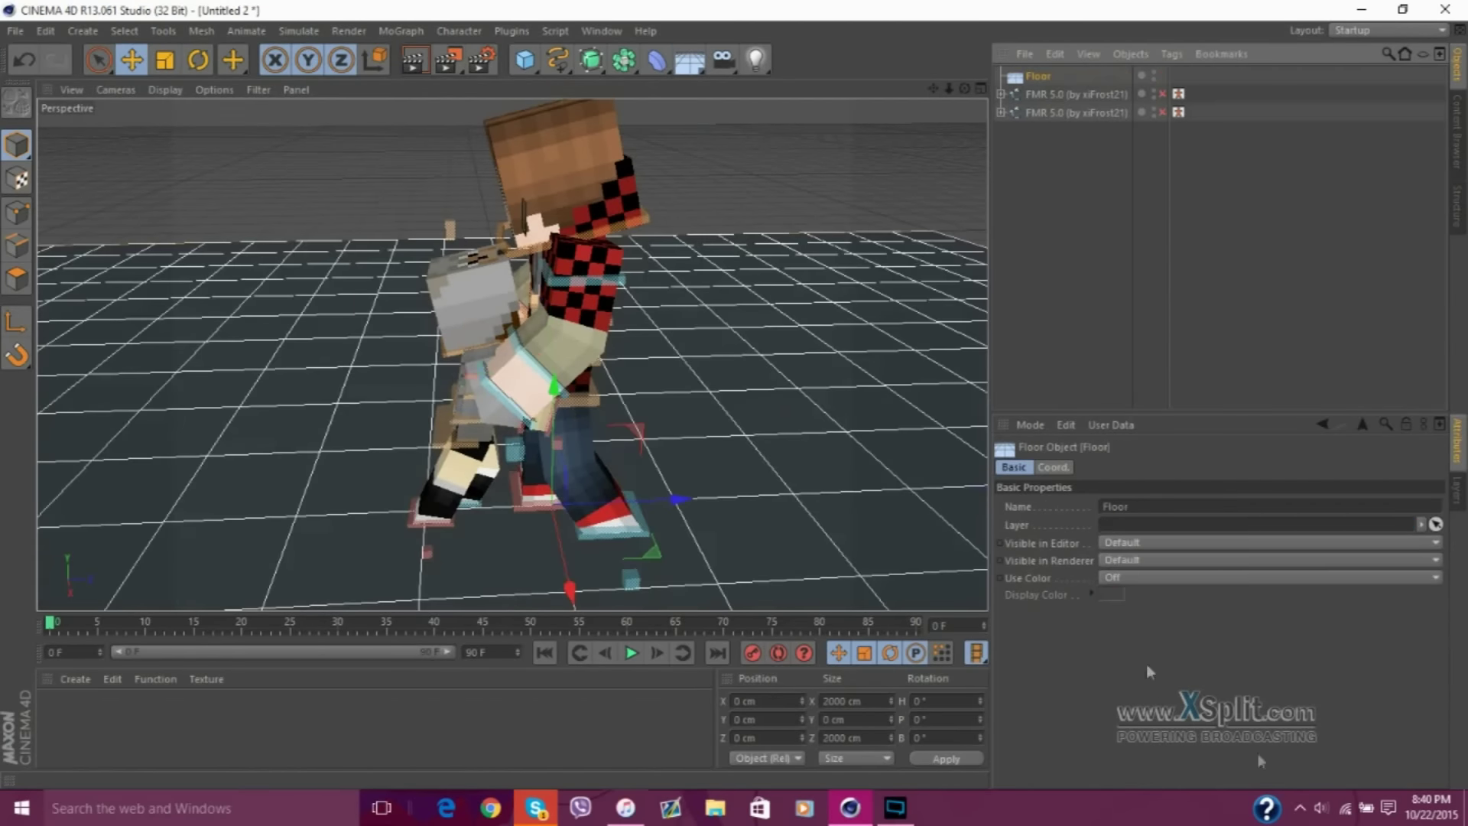
{"action": "left_click", "coordinate": [1111, 594]}
{"action": "left_click", "coordinate": [1077, 684]}
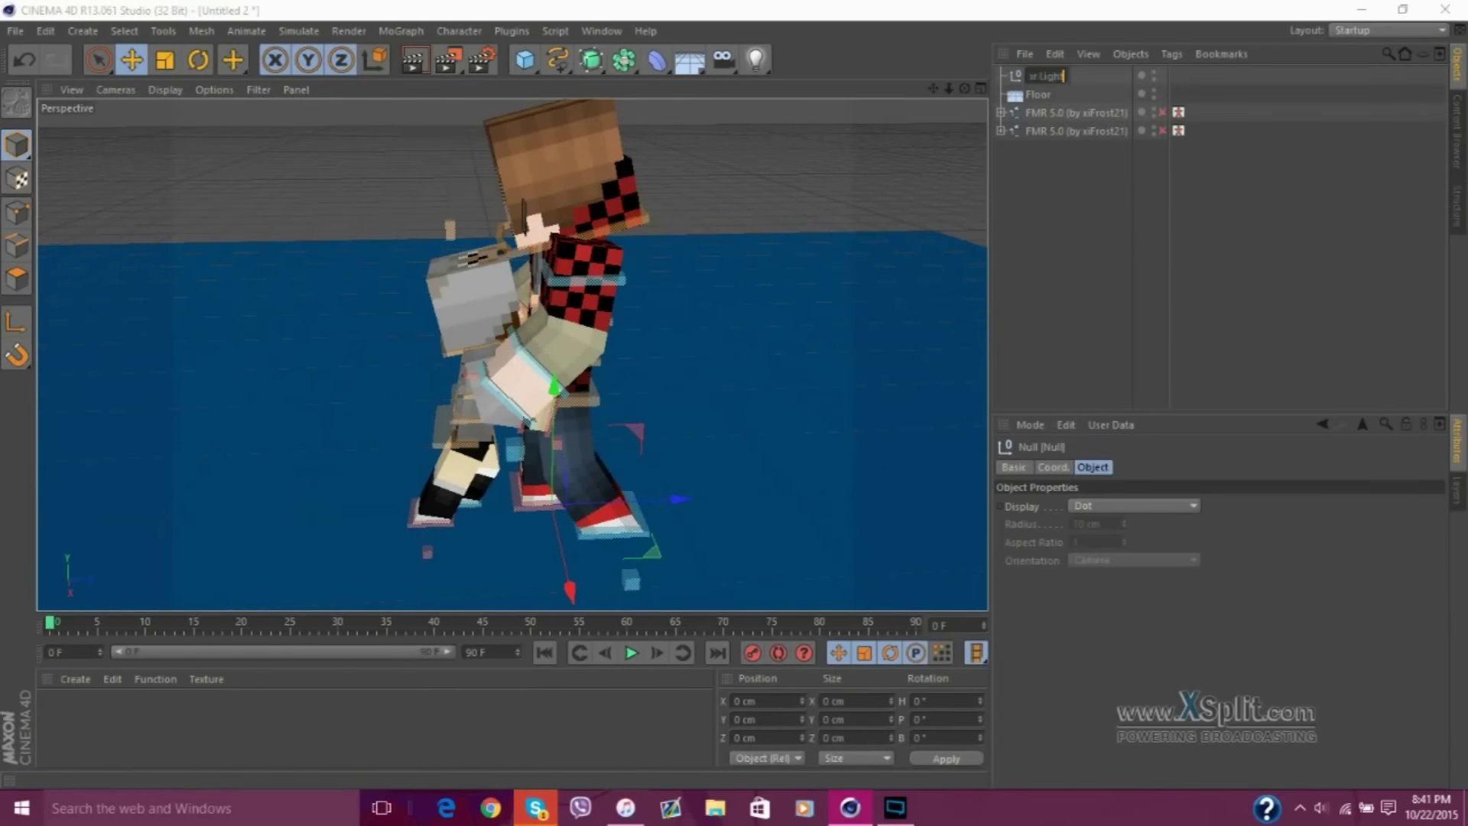
Rename the first rig to 'Moofia' and place a new light beside the characters
{"action": "double_click", "coordinate": [1043, 116]}
{"action": "type", "text": "Moofia"}
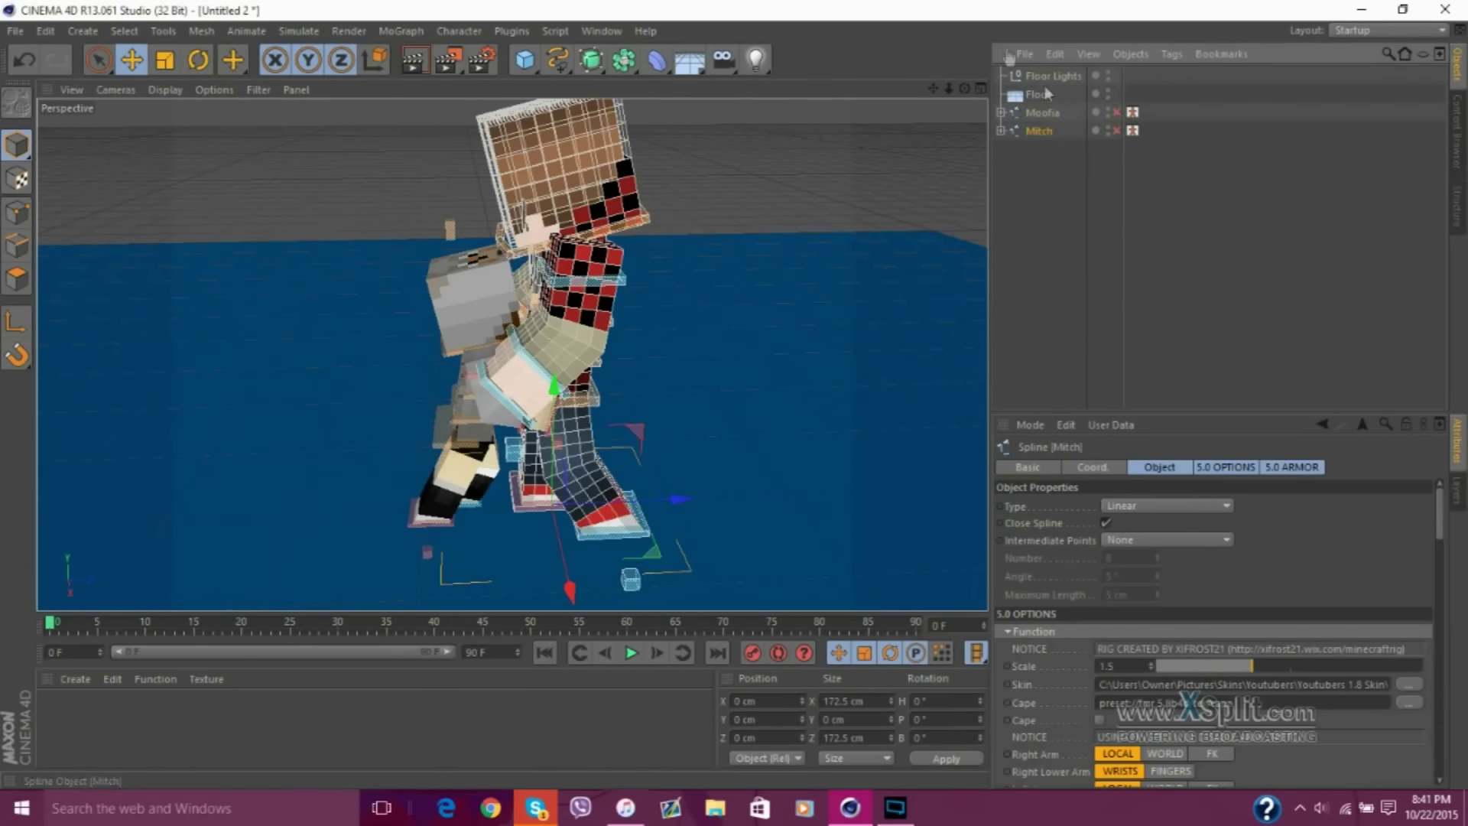
{"action": "left_click", "coordinate": [819, 90]}
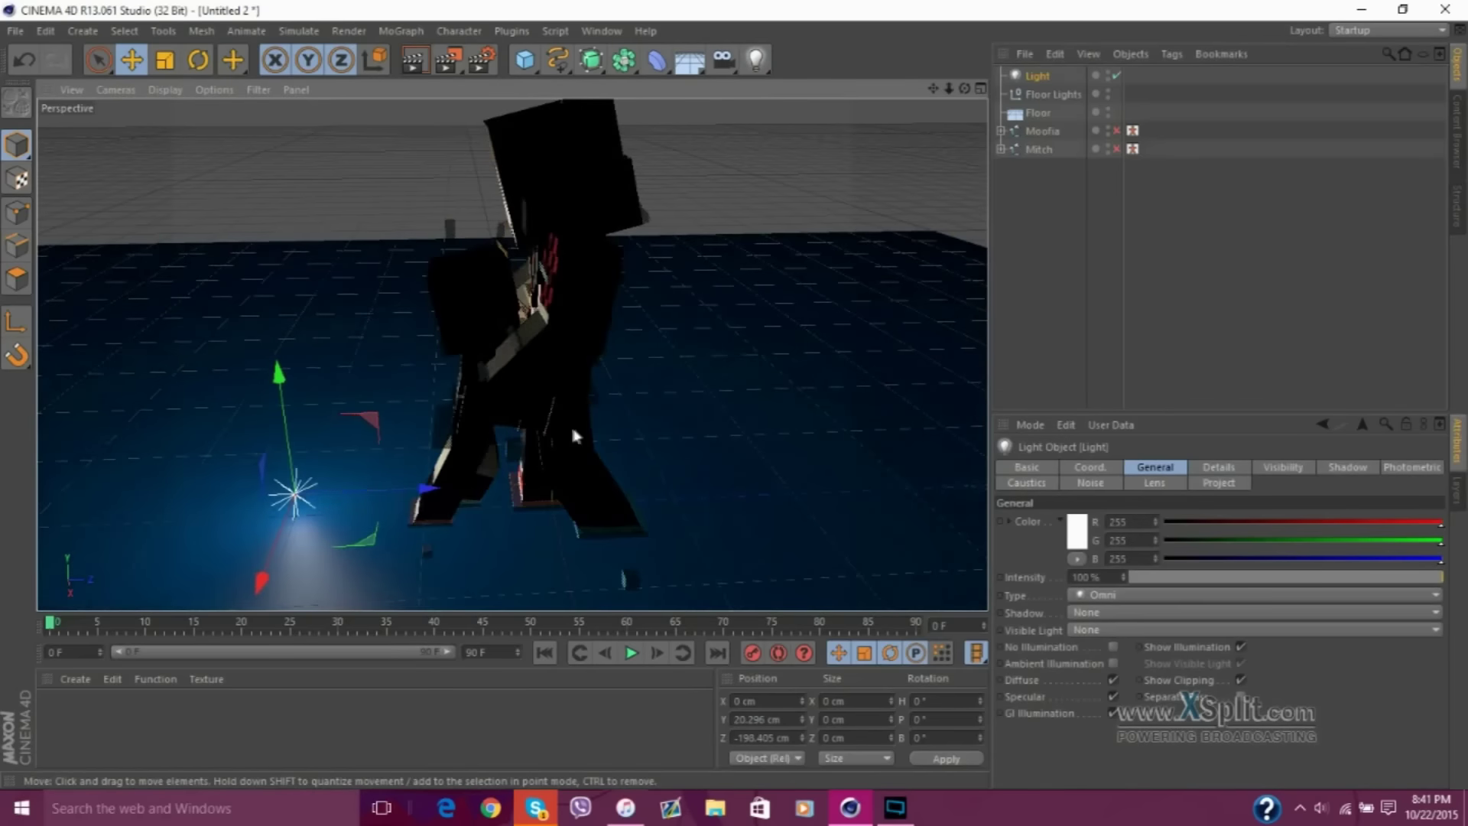
{"action": "mouse_move", "coordinate": [388, 514]}
{"action": "left_mouse_down", "text": "ctrl"}
{"action": "mouse_move", "coordinate": [557, 531]}
{"action": "mouse_move", "coordinate": [387, 461]}
{"action": "mouse_move", "coordinate": [579, 566]}
{"action": "mouse_move", "coordinate": [511, 354]}
{"action": "mouse_move", "coordinate": [532, 289]}
{"action": "left_mouse_up", "text": "ctrl"}
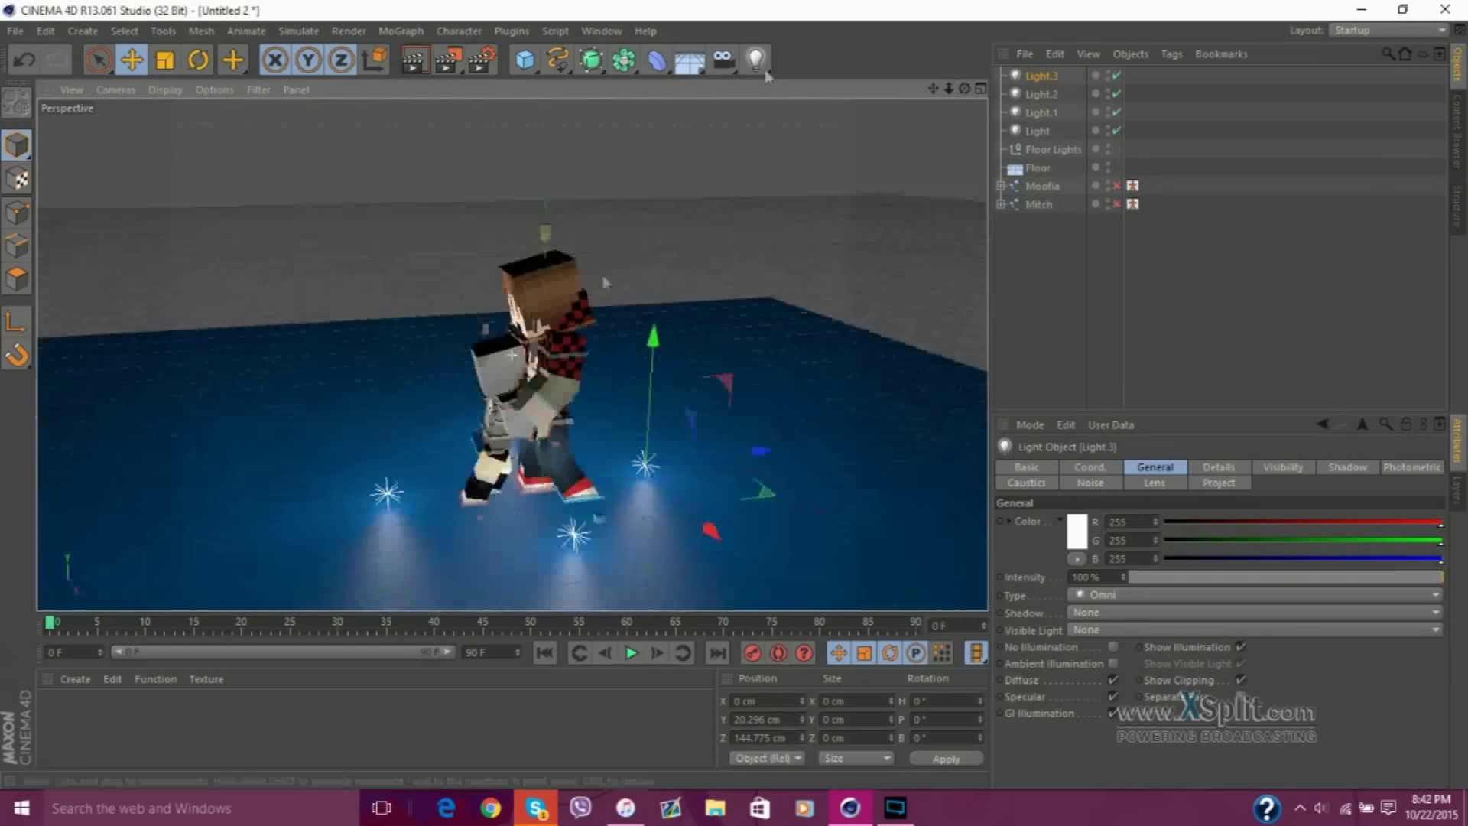
Rotate the Mitch rig slightly and check a preview render
{"action": "left_click", "coordinate": [532, 289]}
{"action": "key", "text": "r"}
{"action": "left_click_drag", "start_coordinate": [637, 376], "coordinate": [536, 337], "text": "alt"}
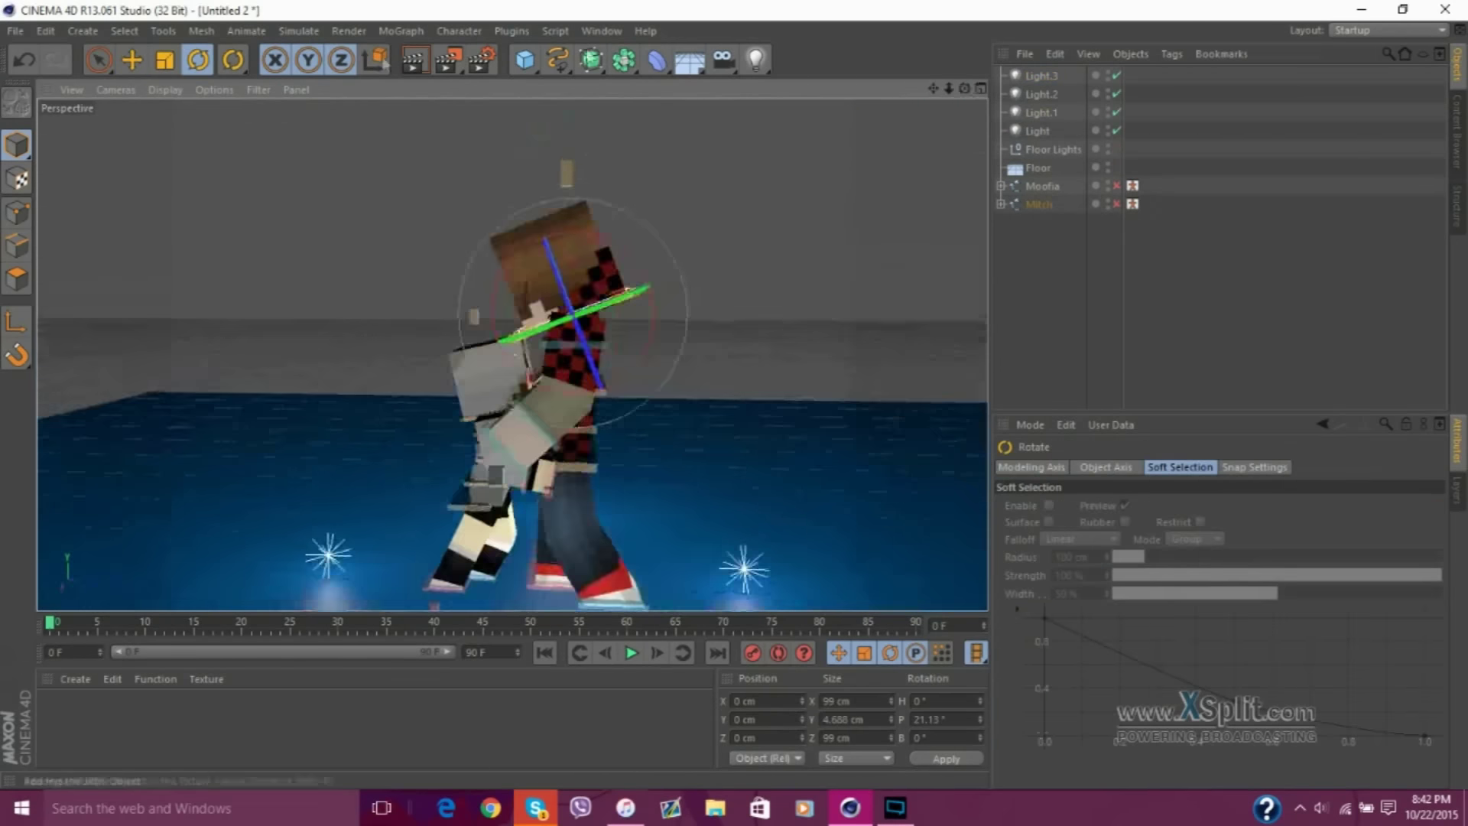
{"action": "left_click", "coordinate": [413, 64]}
{"action": "left_click", "coordinate": [1040, 76]}
Set the four floor lights' colour to 98 grey
{"action": "left_click", "coordinate": [1037, 130], "text": "shift"}
{"action": "left_click", "coordinate": [1077, 530]}
{"action": "left_click", "coordinate": [1016, 564]}
{"action": "left_click", "coordinate": [1042, 612]}
{"action": "left_click", "coordinate": [1077, 530]}
{"action": "left_click", "coordinate": [979, 464]}
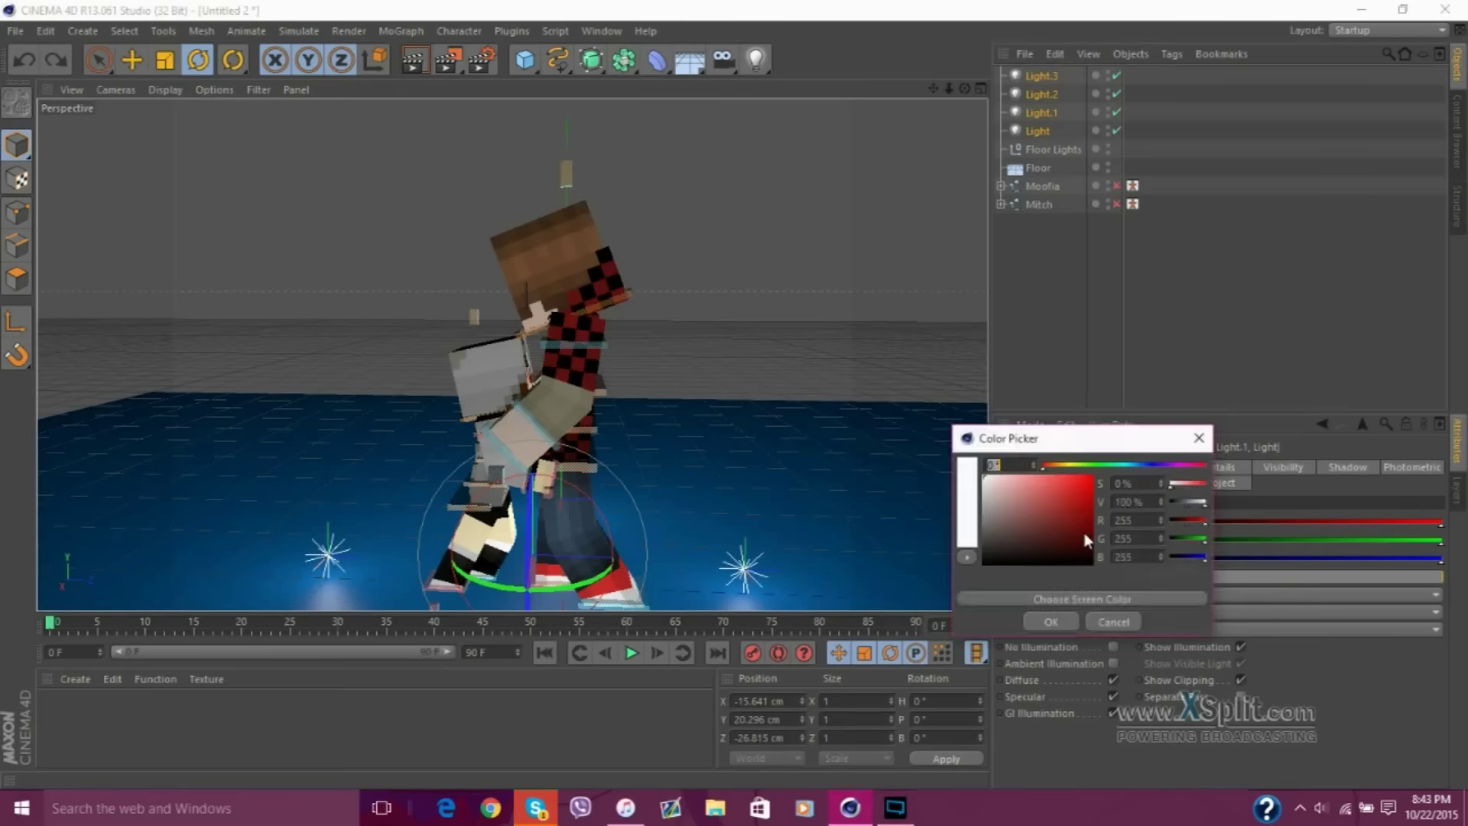
{"action": "left_click", "coordinate": [1044, 614]}
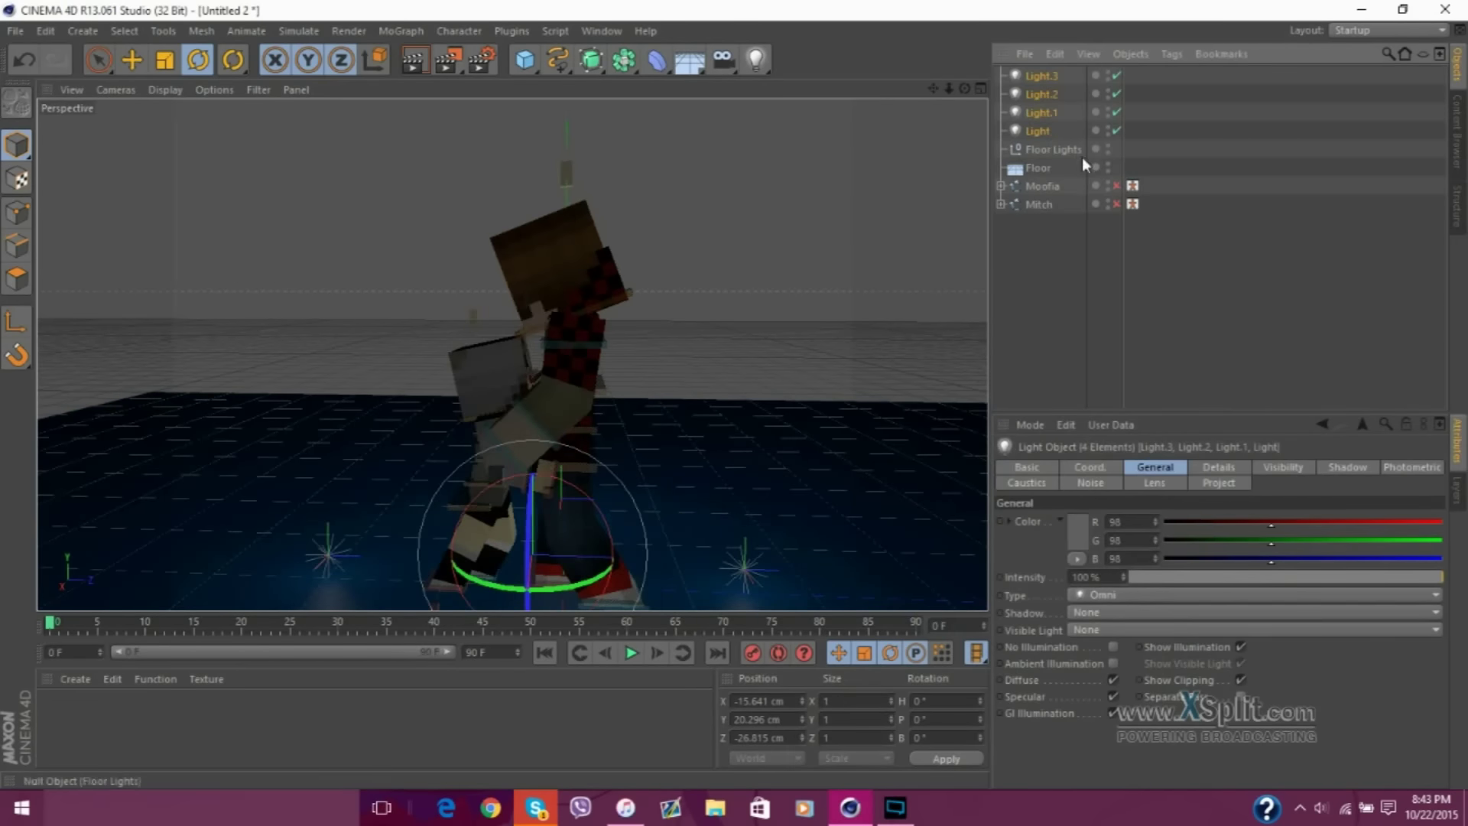
Copy the four lights and raise the copies above the characters
{"action": "key", "text": "ctrl+c"}
{"action": "key", "text": "ctrl+v"}
{"action": "key", "text": "e"}
{"action": "left_click_drag", "start_coordinate": [532, 536], "coordinate": [540, 256]}
{"action": "left_click", "coordinate": [1039, 130]}
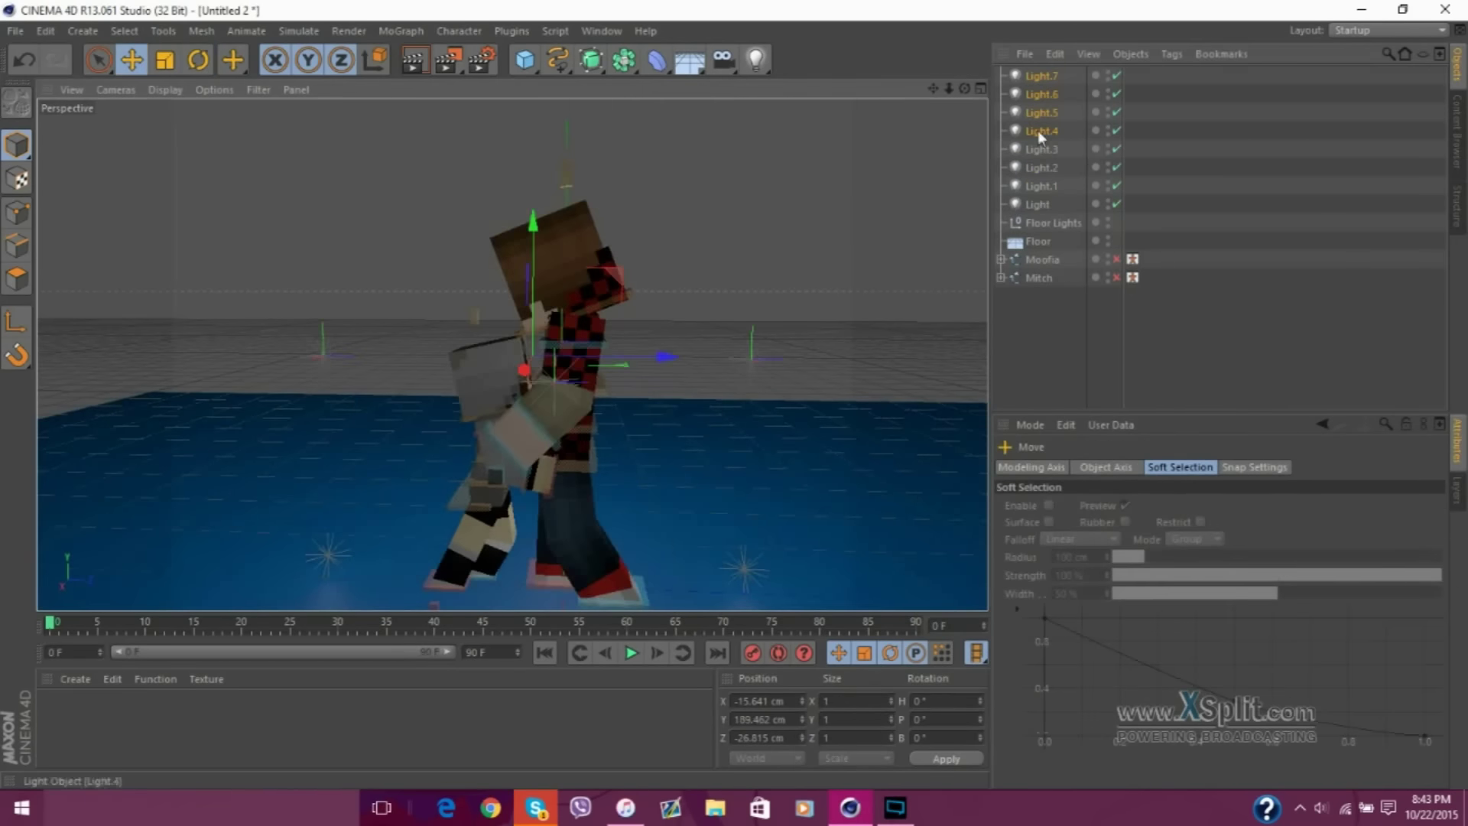
{"action": "left_click", "coordinate": [1077, 530]}
{"action": "left_click", "coordinate": [1042, 618]}
Give the original four floor lights hard raytraced shadows and volumetric visible light
{"action": "left_click", "coordinate": [1041, 149]}
{"action": "left_click", "coordinate": [1038, 205], "text": "shift"}
{"action": "left_click", "coordinate": [1120, 630]}
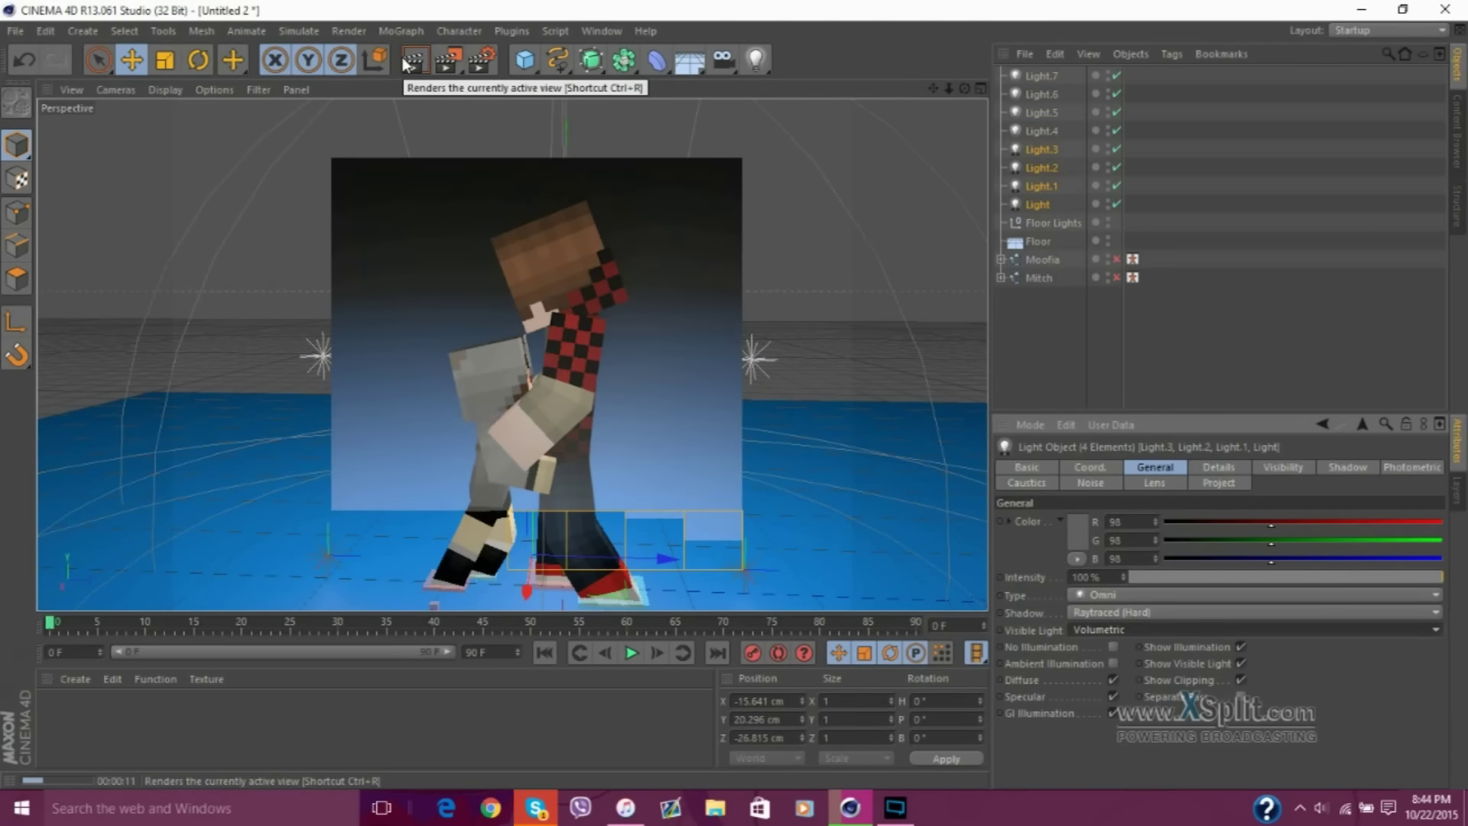
Rotate Moofia's arm about 20 degrees, then undo the arm and light changes
{"action": "left_click", "coordinate": [490, 359]}
{"action": "key", "text": "r"}
{"action": "left_click_drag", "start_coordinate": [528, 336], "coordinate": [525, 300]}
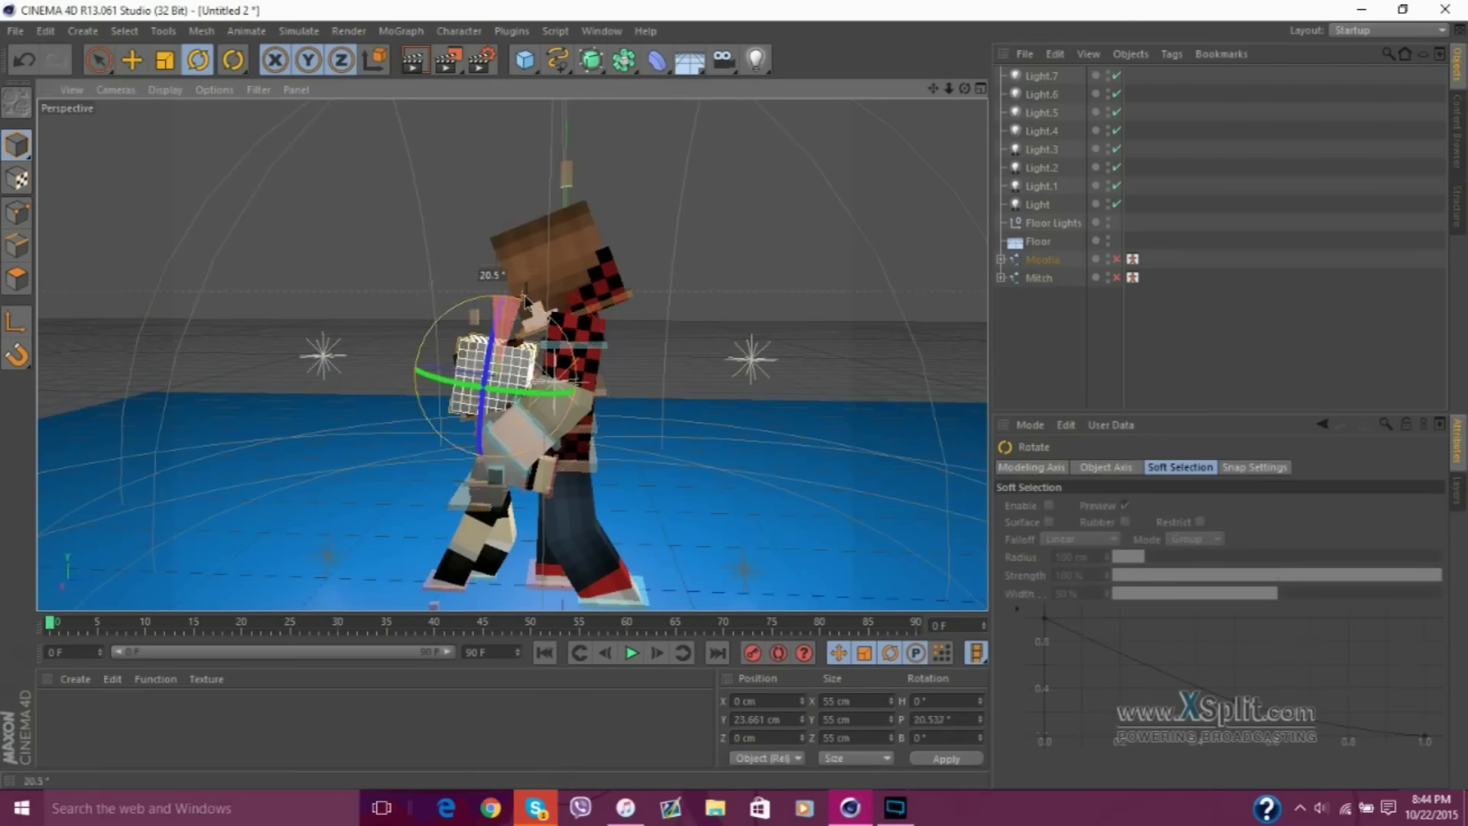
{"action": "key", "text": "ctrl+y"}
{"action": "key", "text": "ctrl+y"}
{"action": "key", "text": "ctrl+y"}
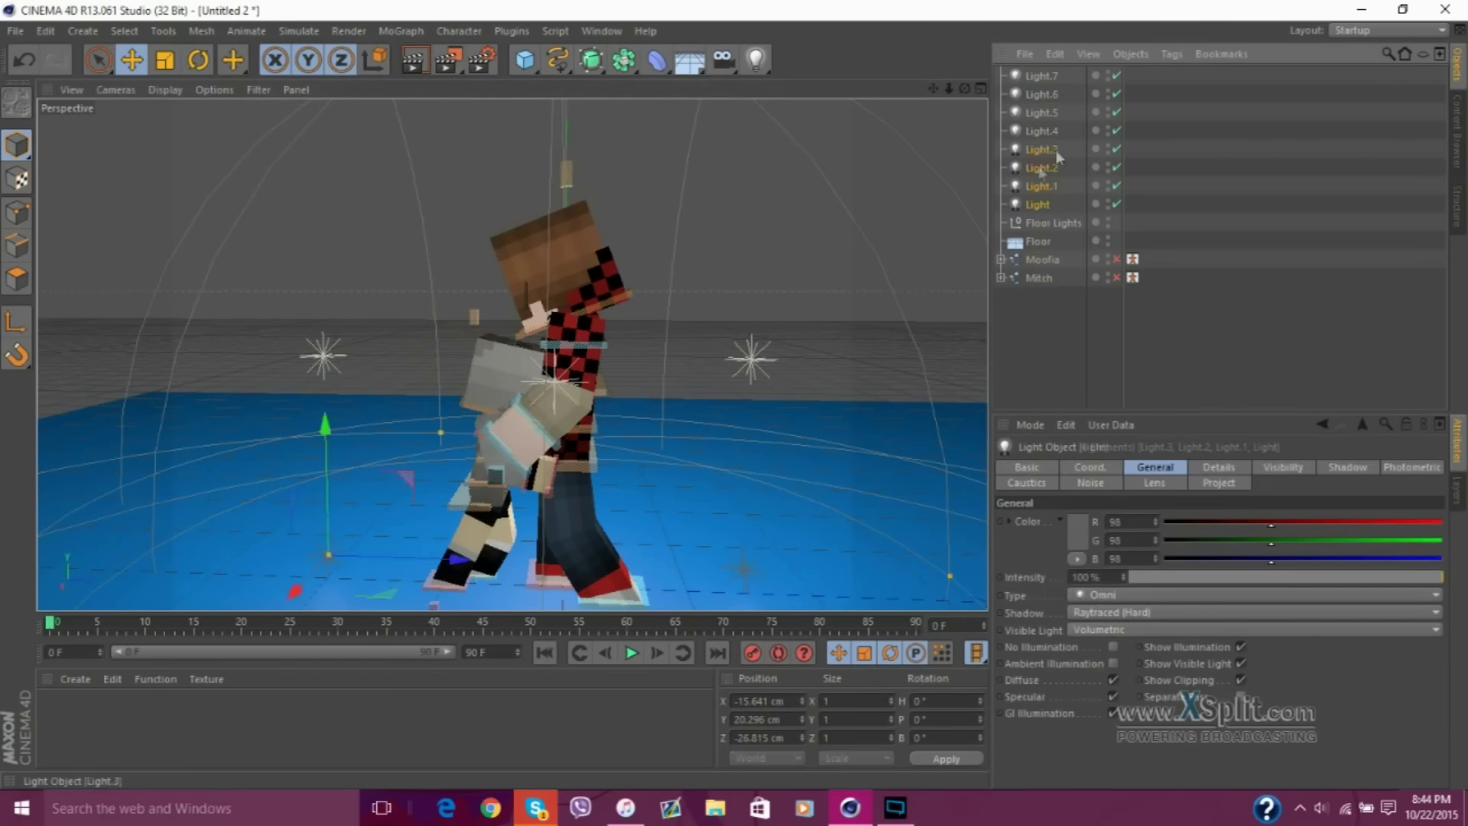
{"action": "key", "text": "ctrl+y"}
Give Light.7 through Light.4 soft shadow maps and preview the render
{"action": "left_click", "coordinate": [1054, 75], "text": "shift"}
{"action": "left_click", "coordinate": [413, 63]}
{"action": "left_click", "coordinate": [1132, 612]}
{"action": "left_click", "coordinate": [1122, 649]}
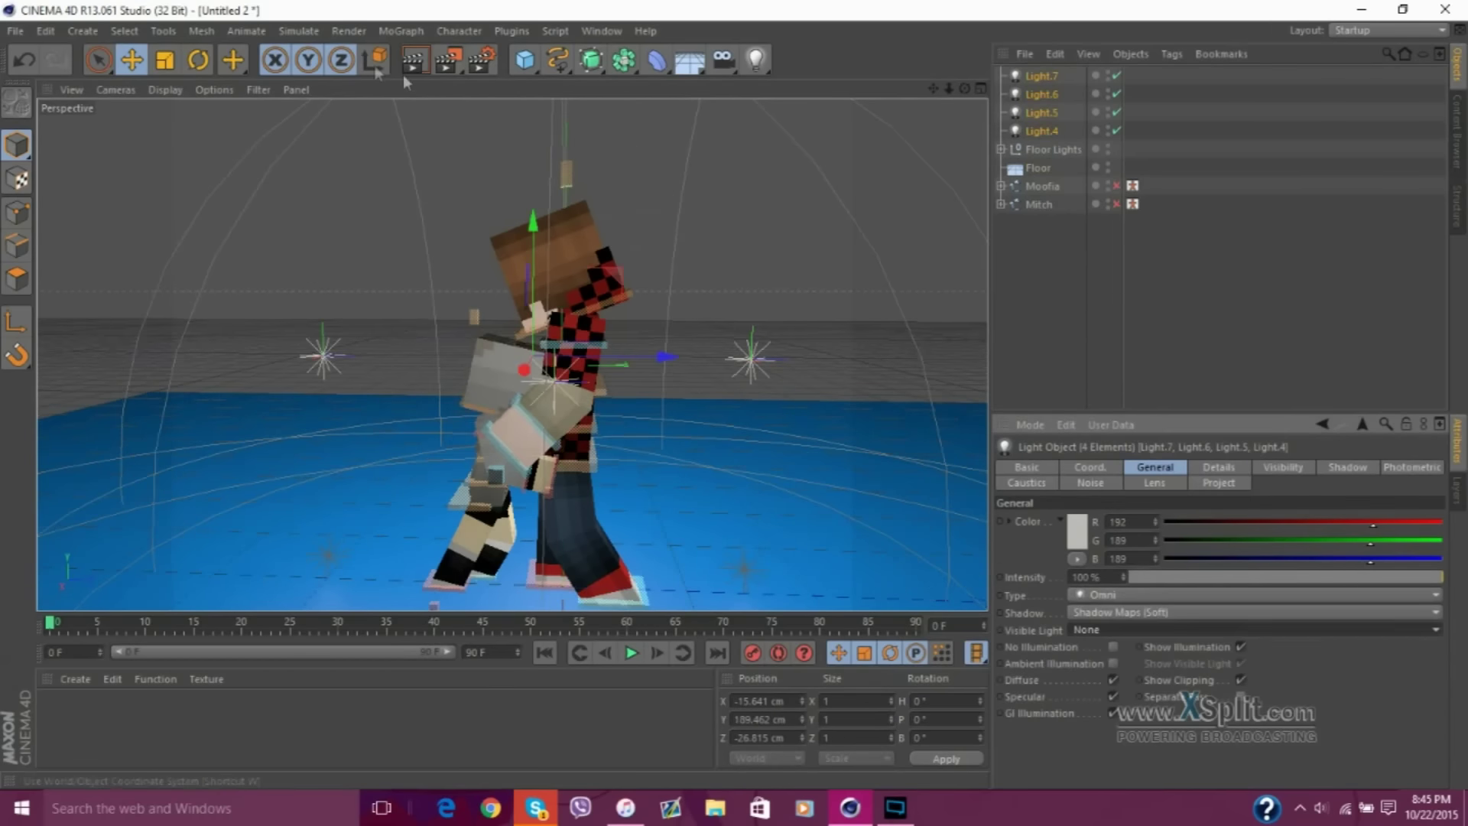
{"action": "left_click", "coordinate": [413, 63]}
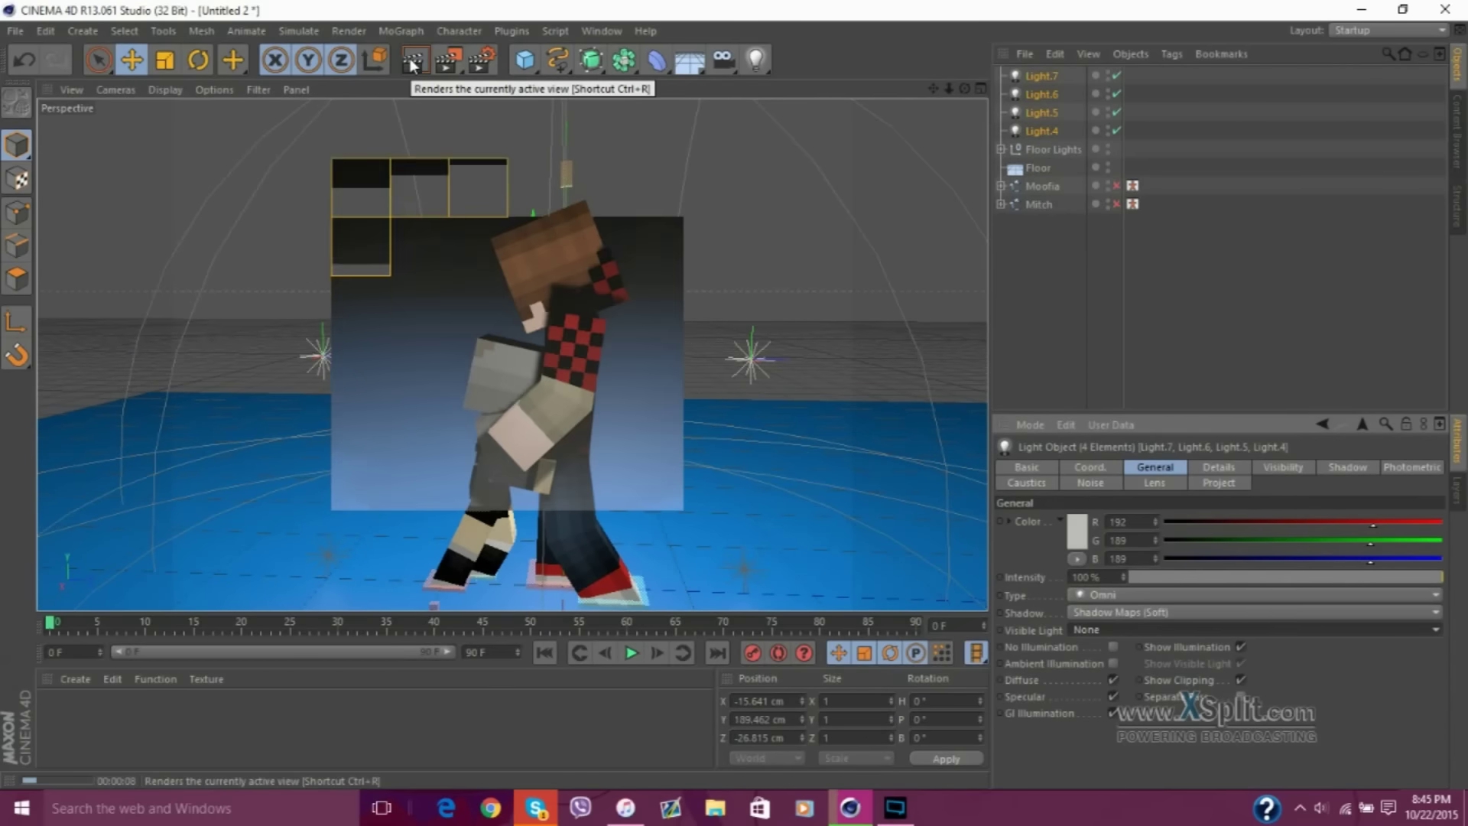
Paste a raised copy of the lights and colour them yellow
{"action": "key", "text": "ctrl+c"}
{"action": "key", "text": "ctrl+v"}
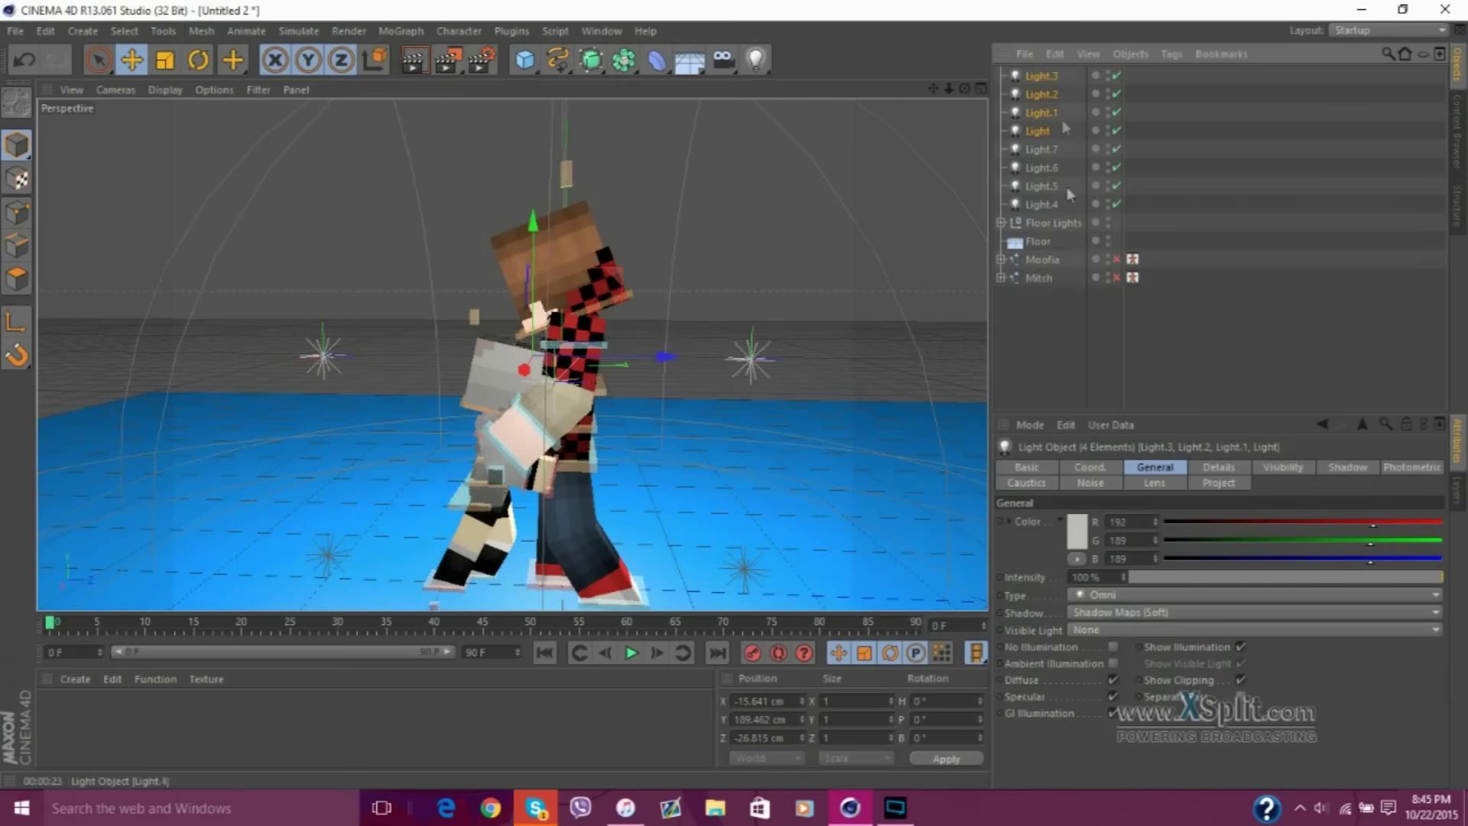
{"action": "left_click", "coordinate": [1077, 531]}
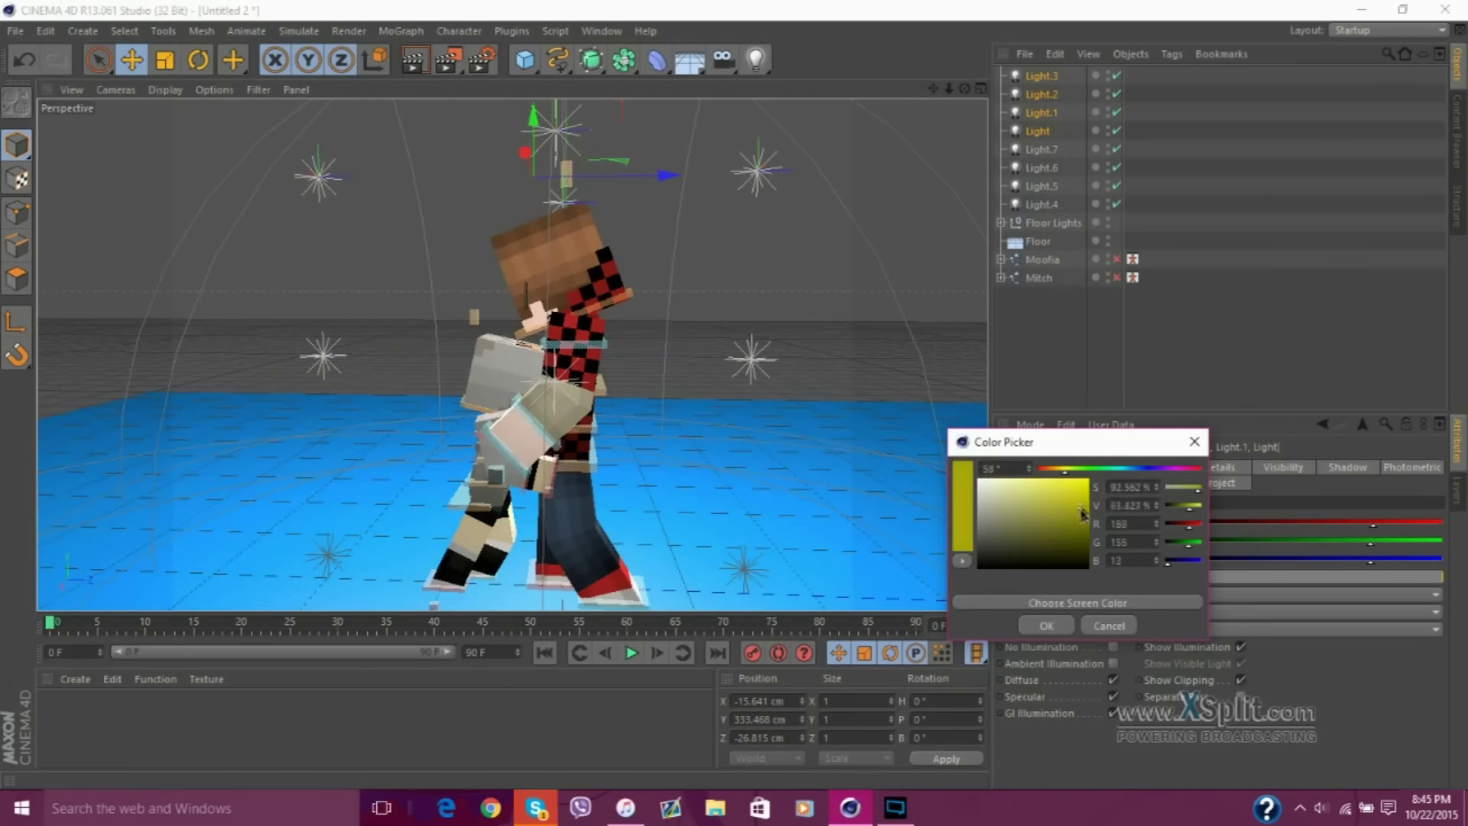
{"action": "left_click", "coordinate": [1046, 626]}
Paste another set of lights and colour the lower set cyan
{"action": "key", "text": "ctrl+c"}
{"action": "key", "text": "ctrl+v"}
{"action": "left_click", "coordinate": [1077, 532]}
{"action": "left_click", "coordinate": [1047, 625]}
{"action": "left_click", "coordinate": [1042, 223]}
{"action": "left_click", "coordinate": [1041, 278], "text": "shift"}
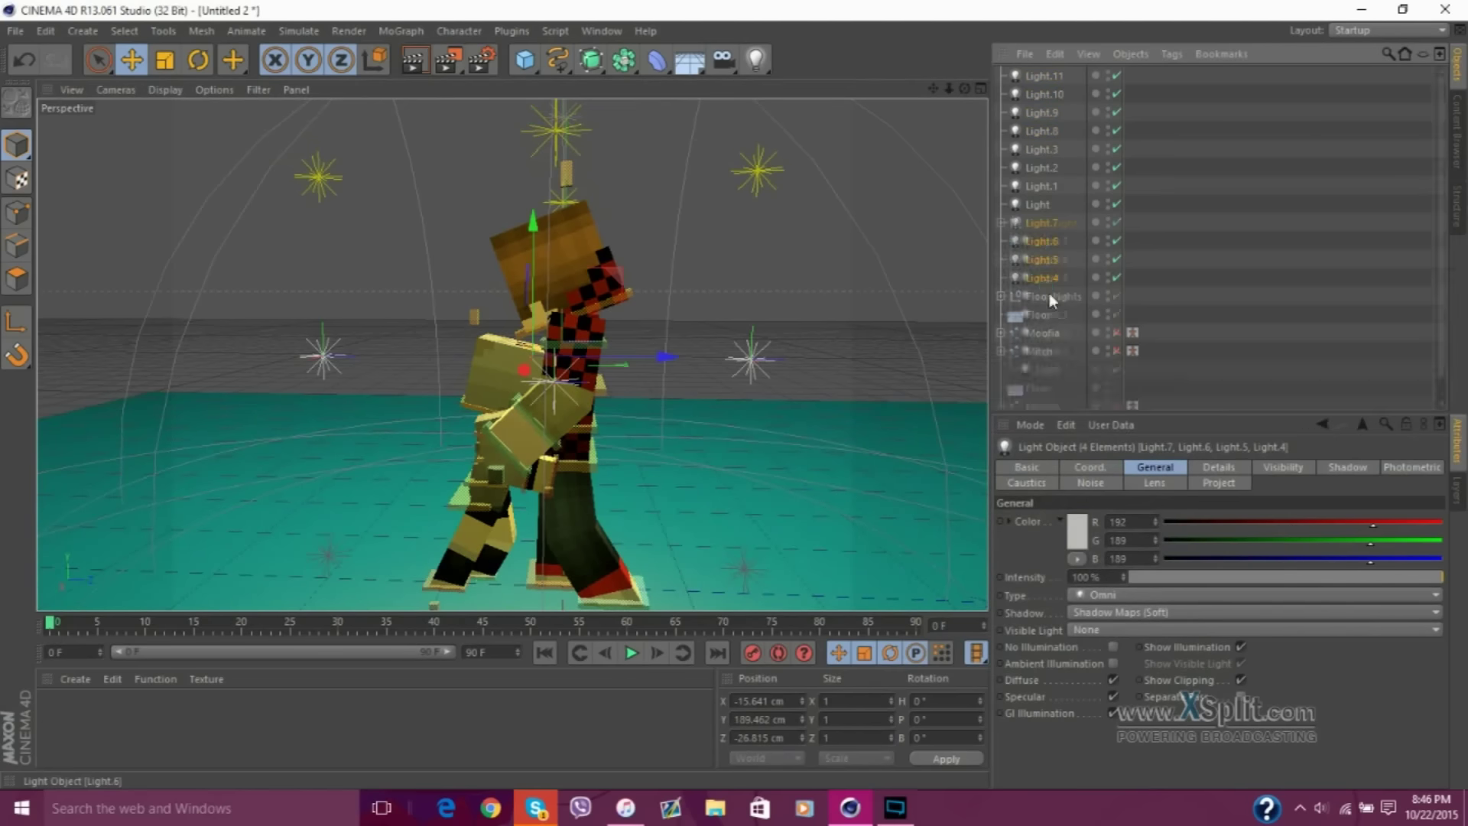
Move Light.7–Light.4 into the Floor Lights group and make them volumetric
{"action": "left_click", "coordinate": [1040, 204]}
{"action": "left_click", "coordinate": [1185, 630]}
{"action": "left_click", "coordinate": [1185, 664]}
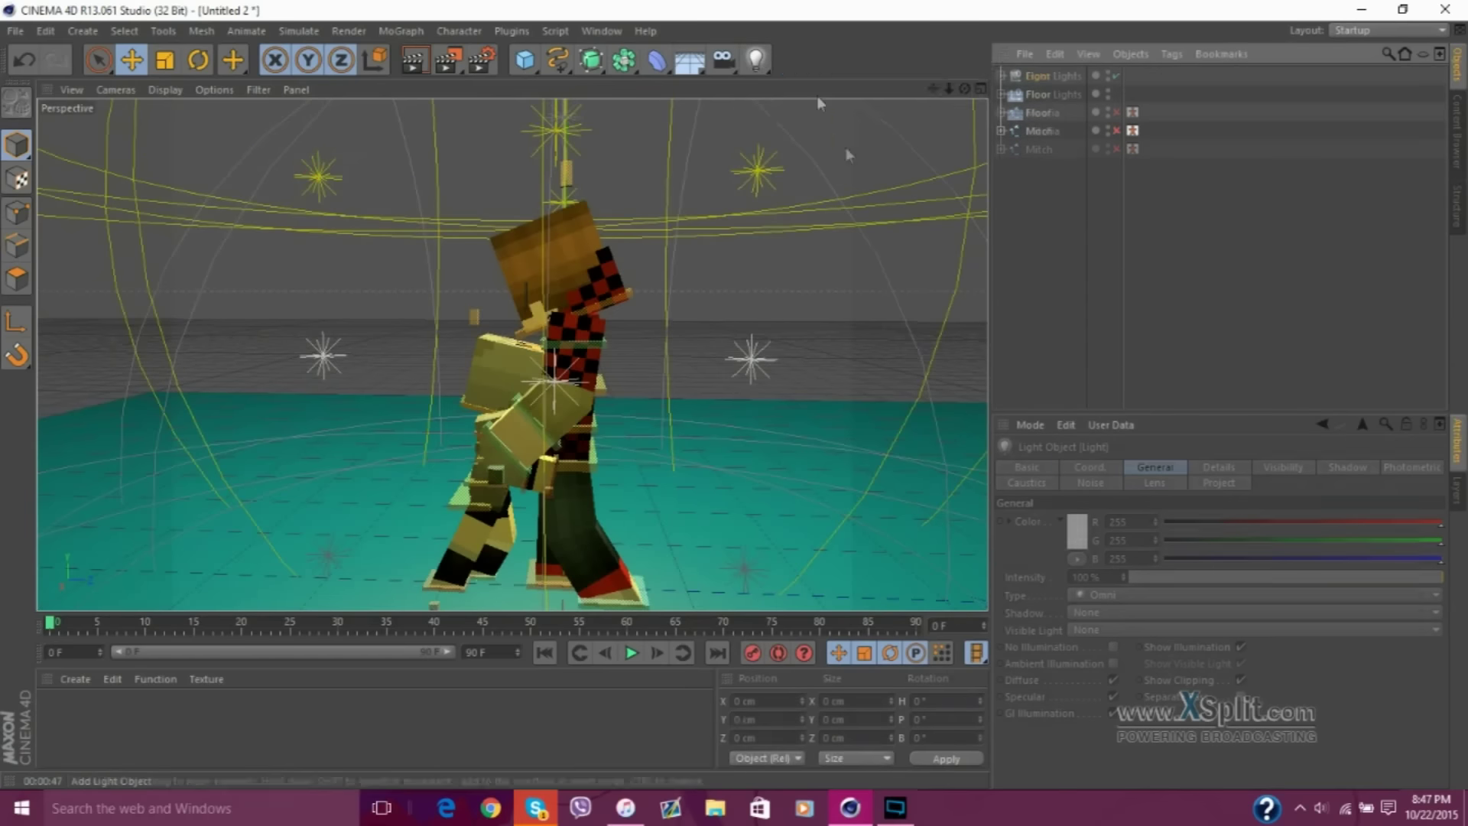
Place a copied light above the characters and delete the two test lights
{"action": "left_click_drag", "start_coordinate": [614, 415], "coordinate": [621, 355], "text": "ctrl"}
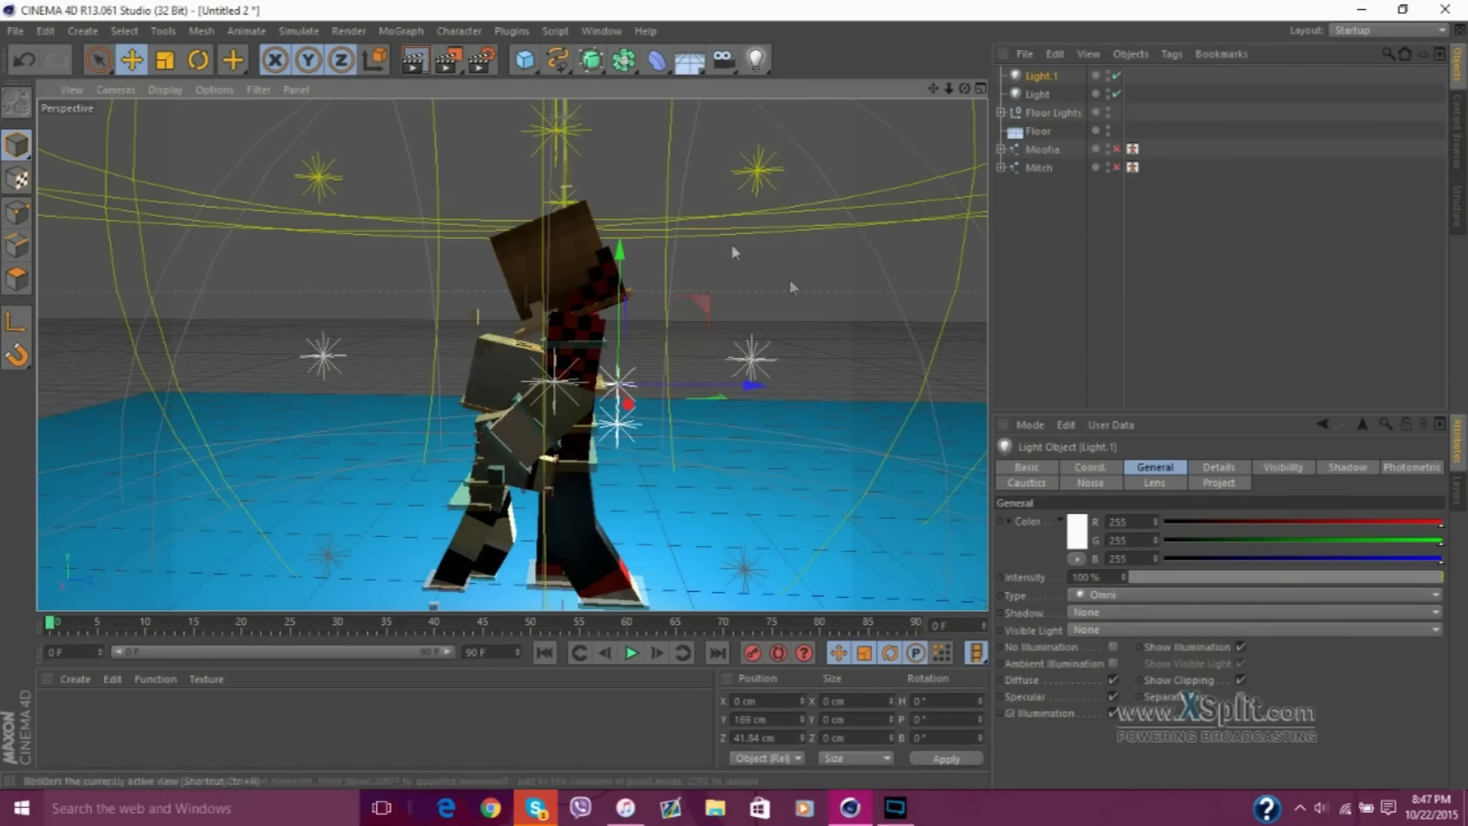
{"action": "left_click", "coordinate": [1038, 93], "text": "shift"}
{"action": "key", "text": "Delete"}
Add a Physical Sky from the light types palette
{"action": "left_click_drag", "start_coordinate": [756, 60], "coordinate": [826, 92]}
{"action": "left_click", "coordinate": [834, 186]}
{"action": "left_click", "coordinate": [1226, 466]}
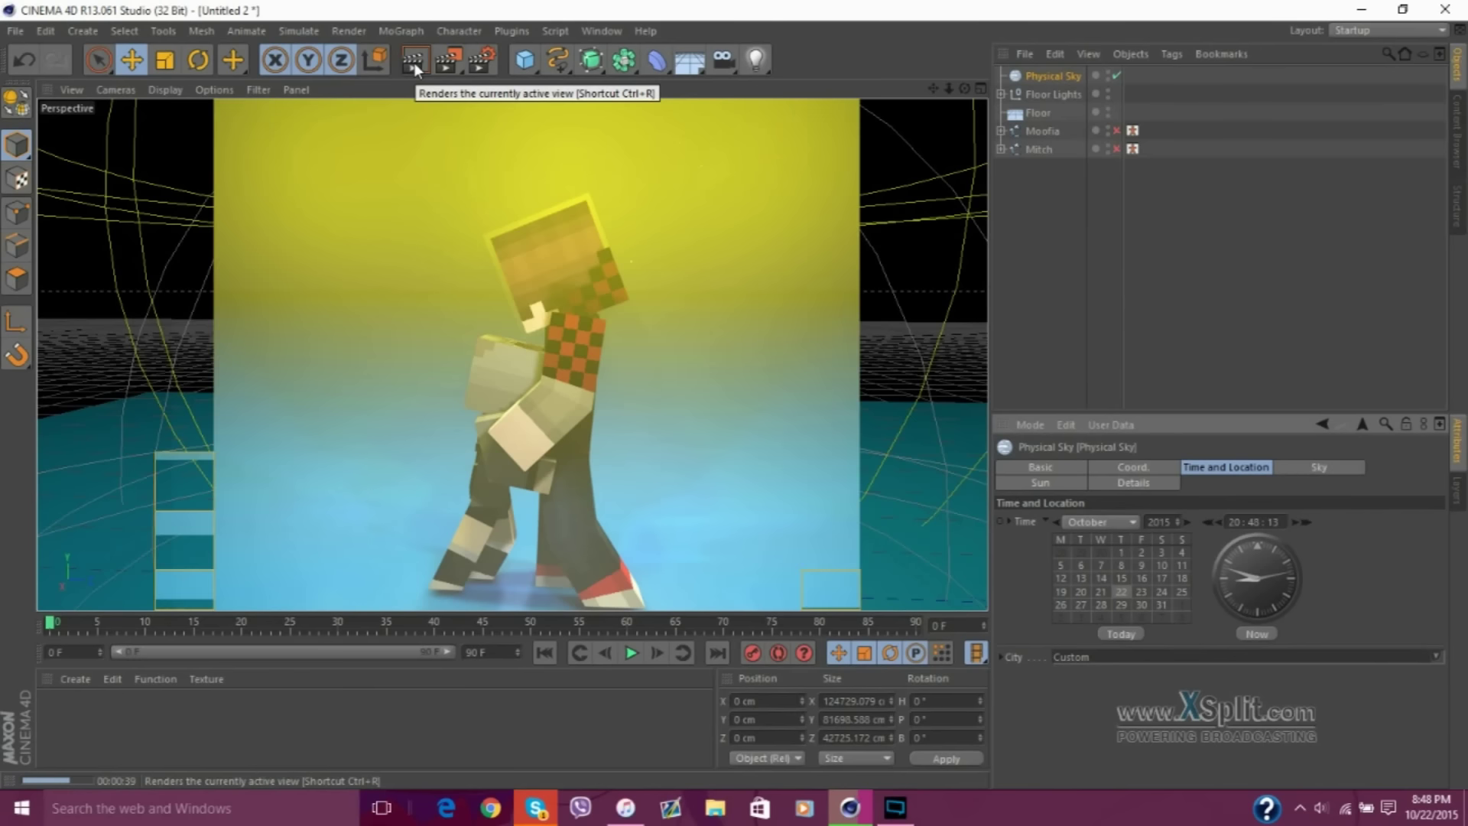
Set the render size to 1000 × 900 and render to the Picture Viewer
{"action": "key", "text": "ctrl+b"}
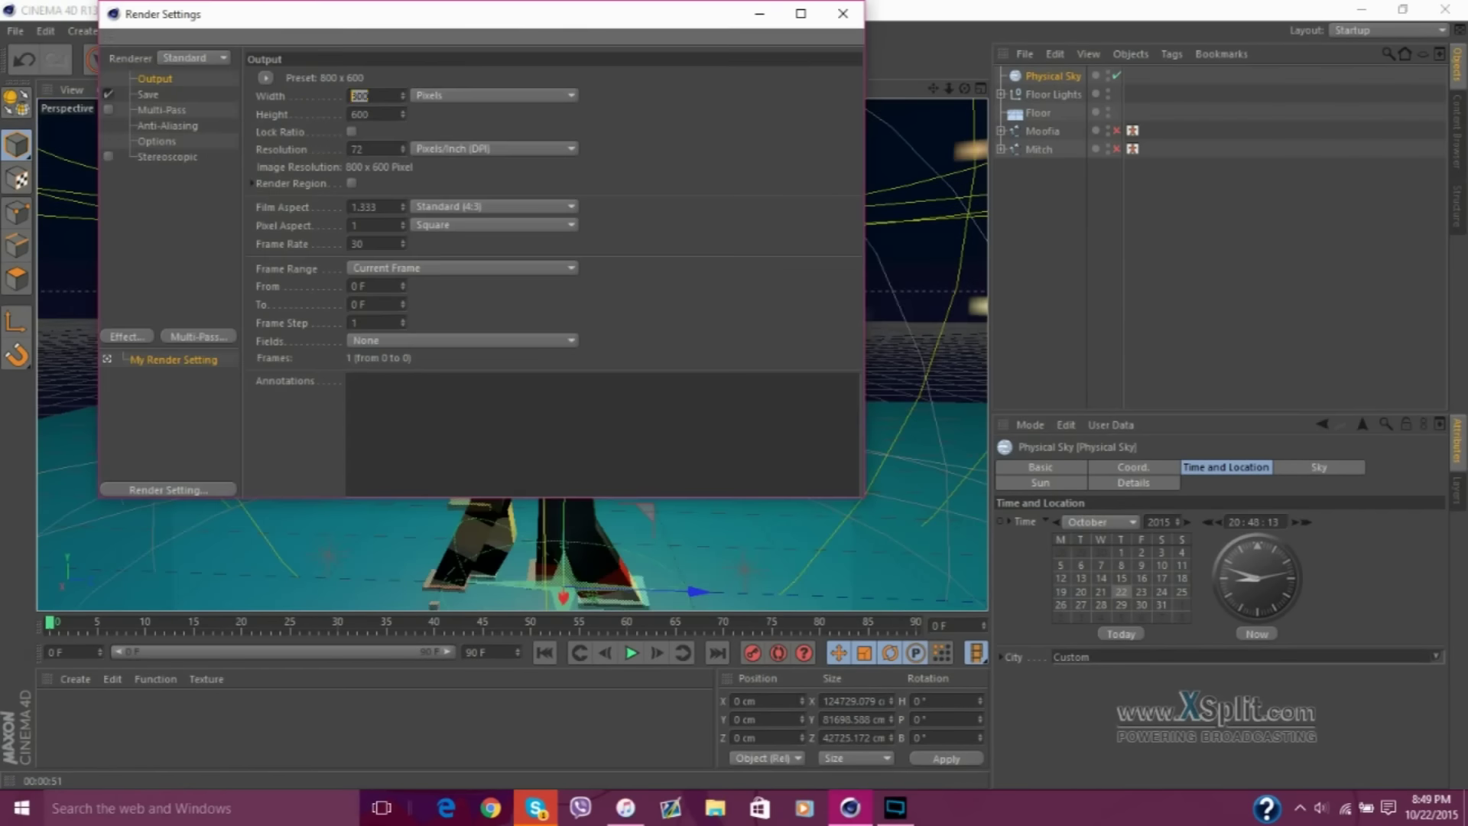
{"action": "key", "text": "Return"}
{"action": "type", "text": "1000"}
{"action": "key", "text": "Return"}
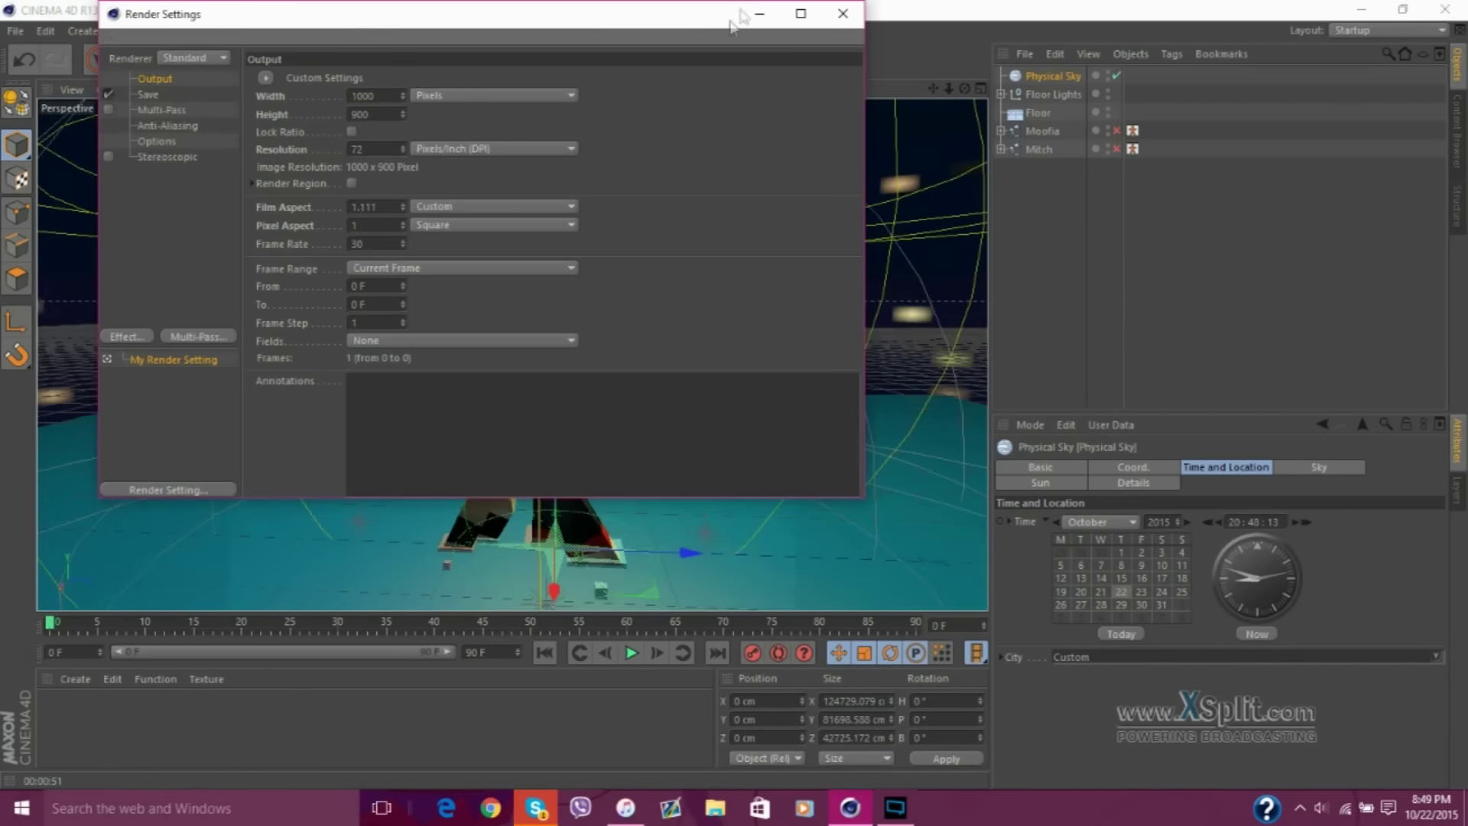
{"action": "key", "text": "shift+r"}
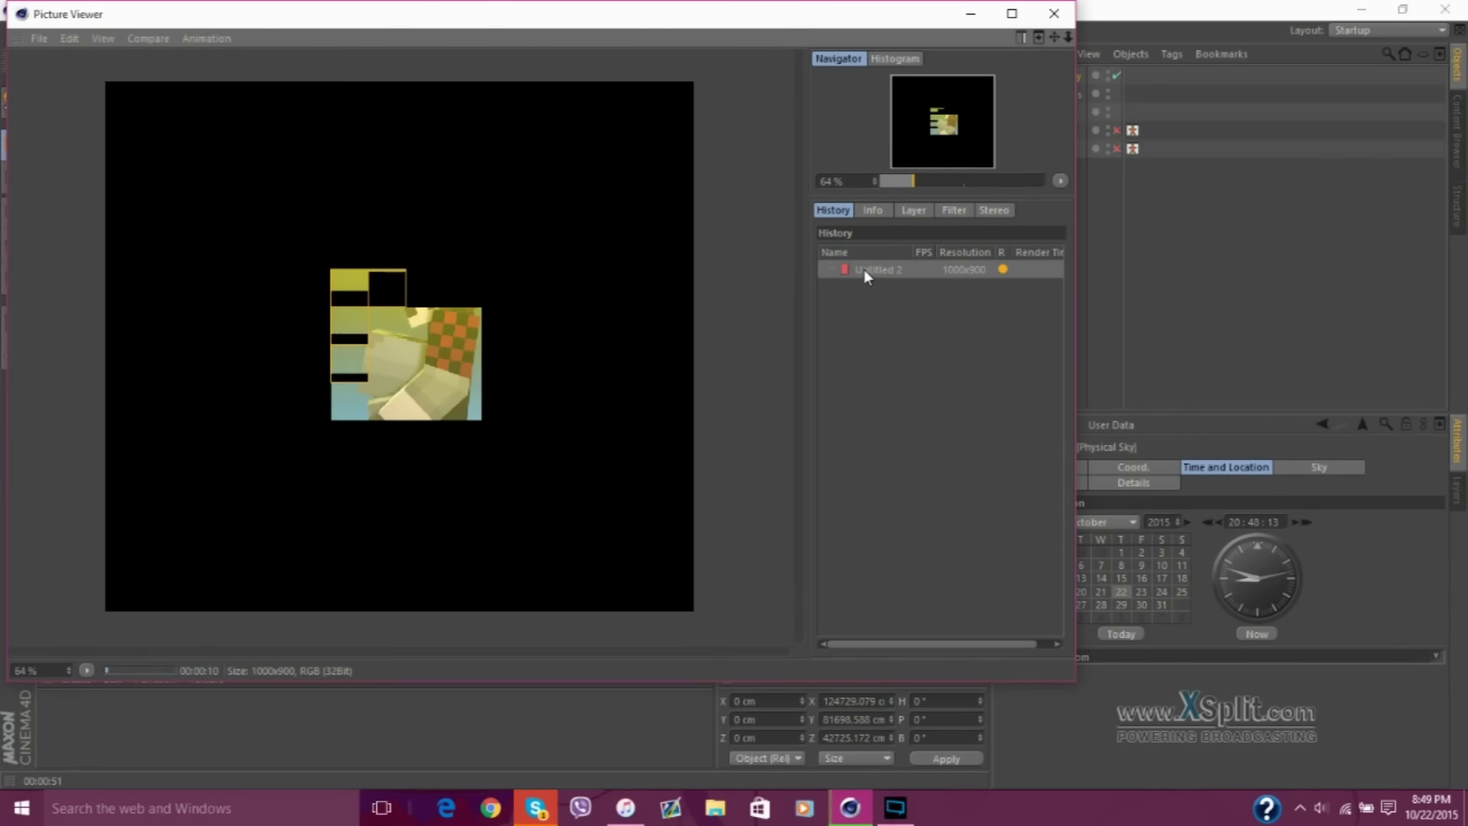
{"action": "left_click", "coordinate": [970, 13]}
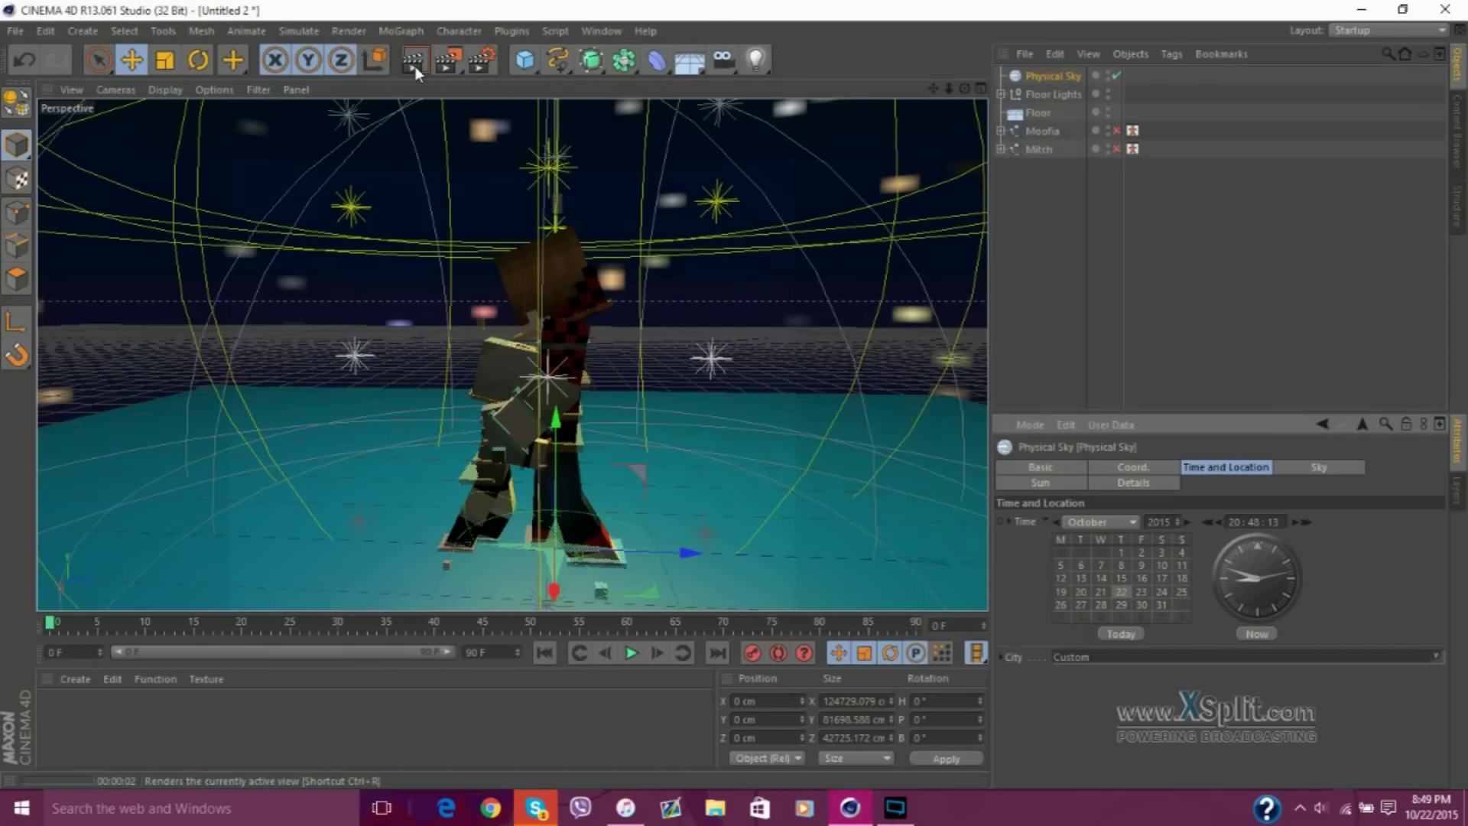
Review the Physical Sky's Sky, Sun and Fog parameters, then delete it
{"action": "left_click", "coordinate": [1319, 466]}
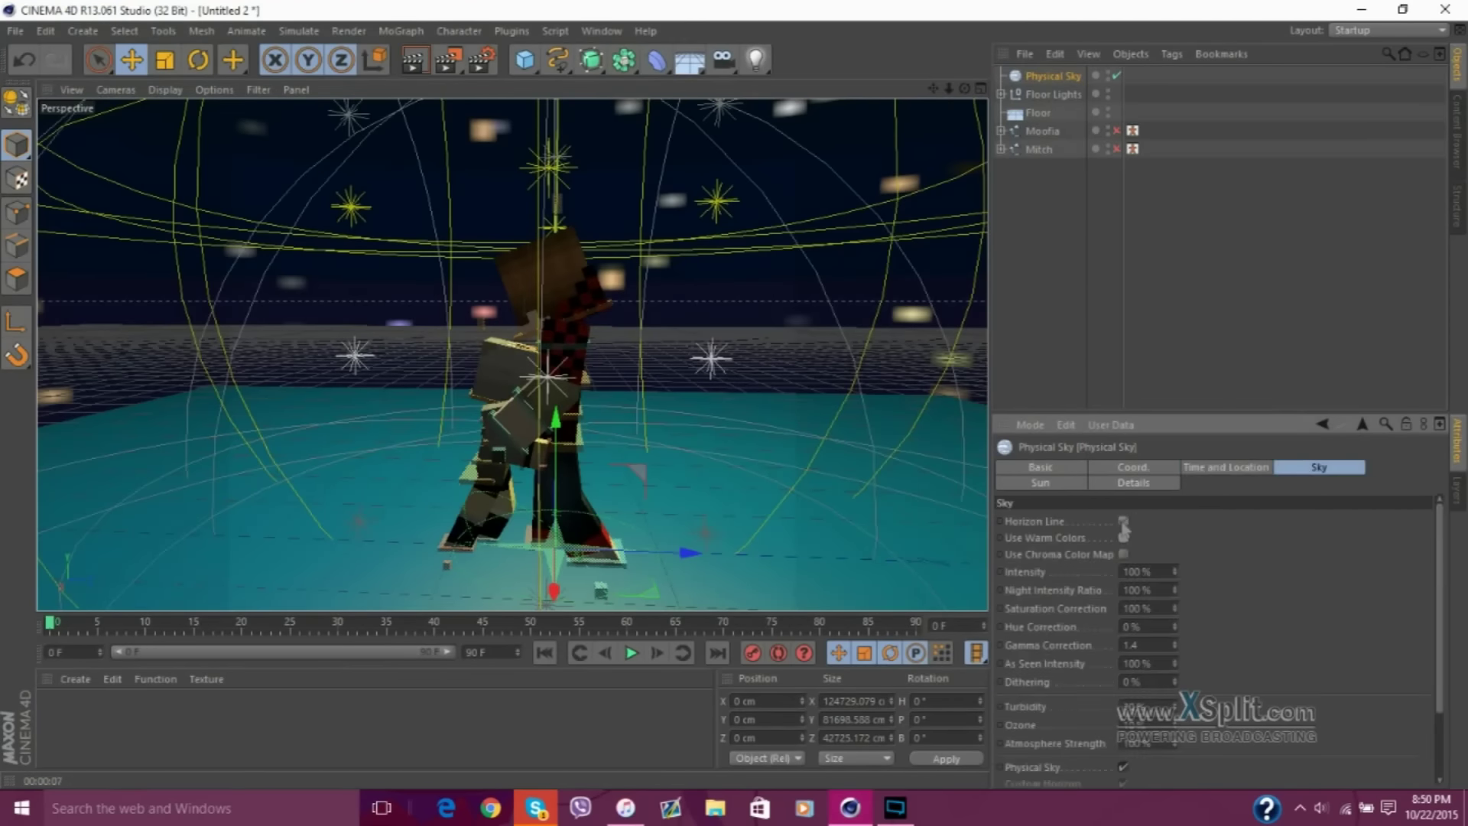
{"action": "left_click", "coordinate": [1040, 483]}
{"action": "scroll", "coordinate": [1245, 630], "scroll_direction": "down", "scroll_amount": 5}
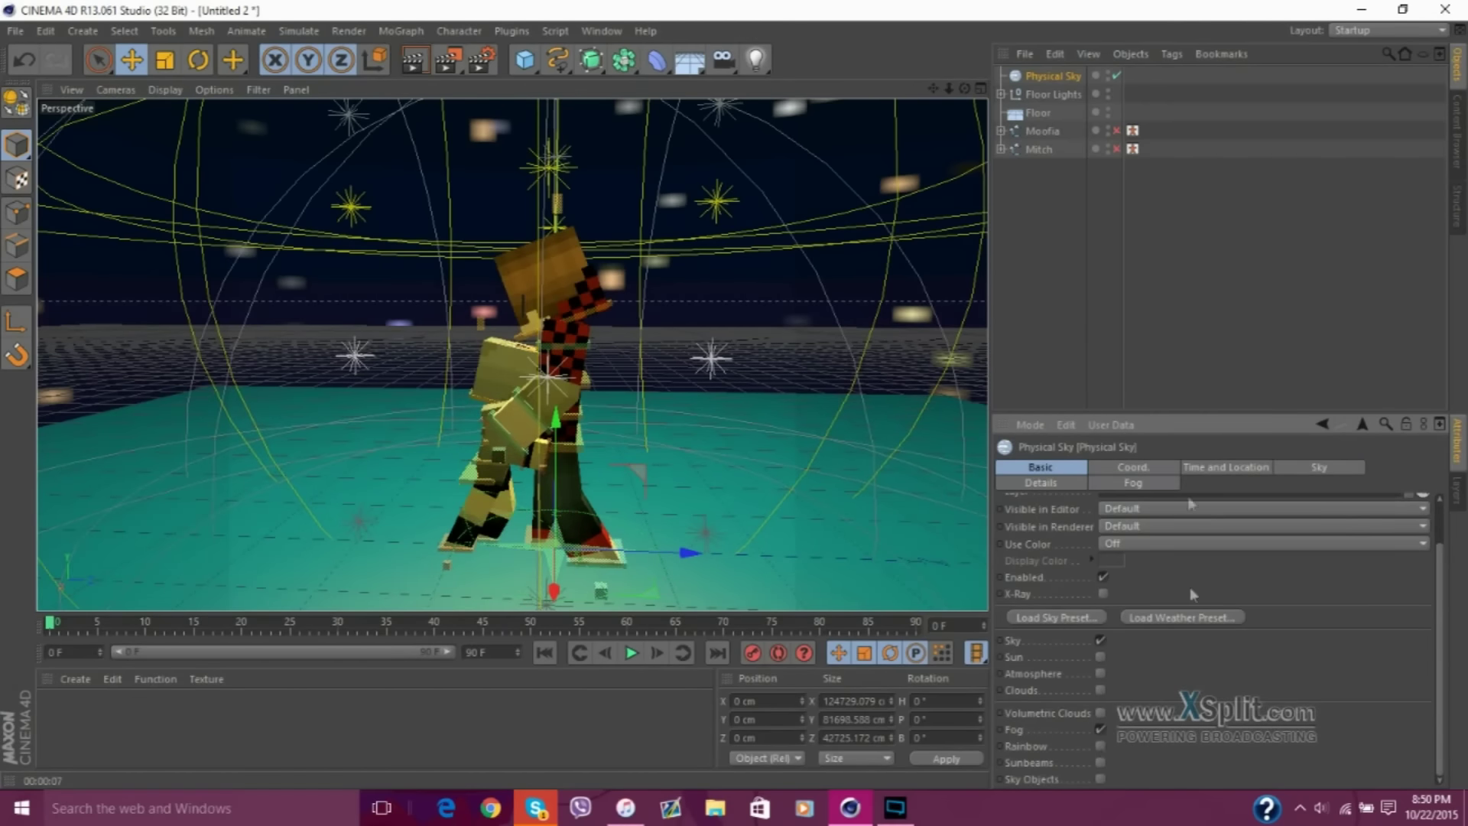
{"action": "left_click", "coordinate": [1134, 483]}
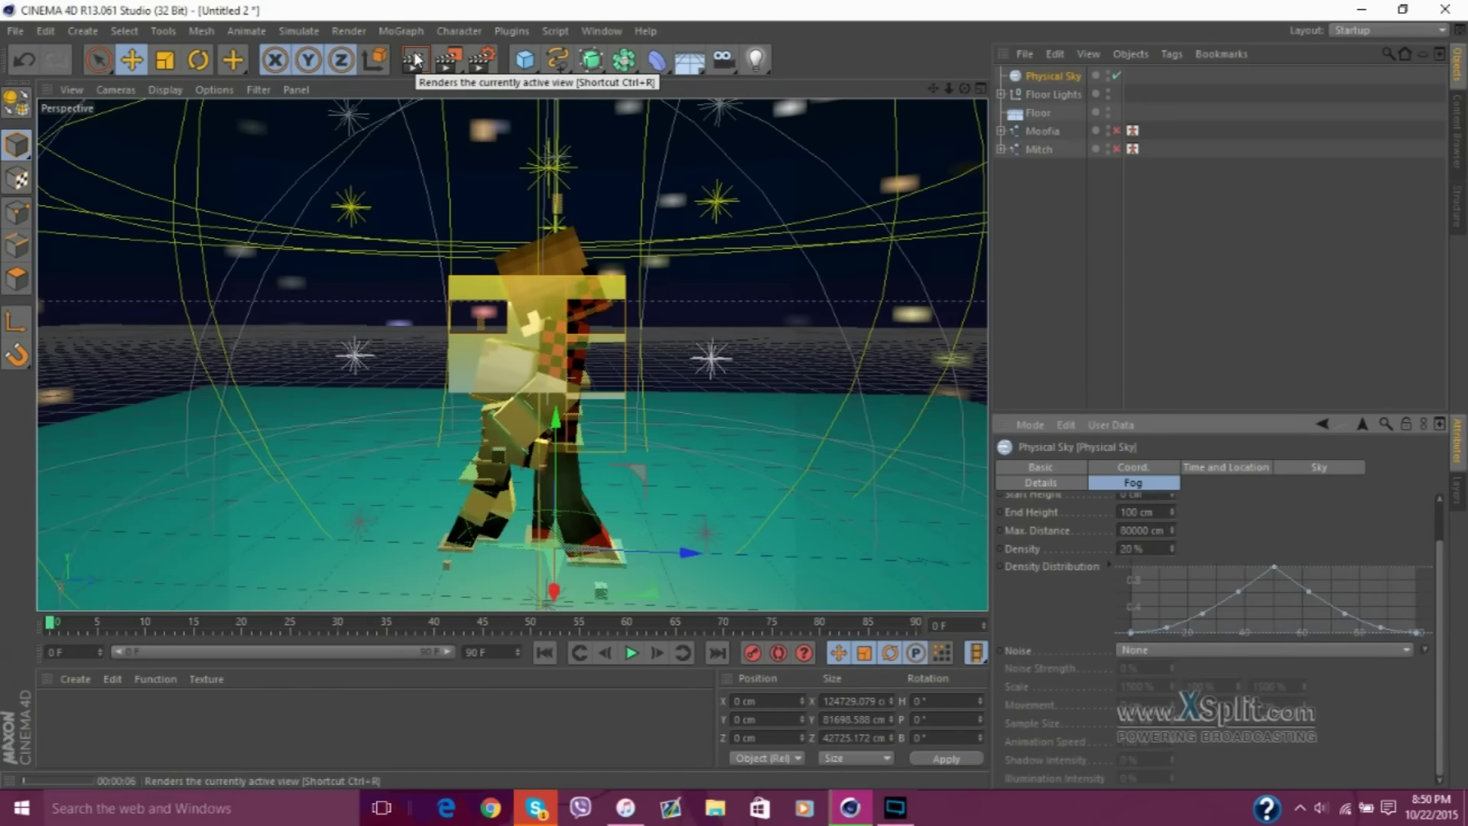
{"action": "key", "text": "Delete"}
{"action": "mouse_move", "coordinate": [616, 383]}
{"action": "left_mouse_down", "text": "alt"}
{"action": "mouse_move", "coordinate": [512, 355]}
{"action": "mouse_move", "coordinate": [582, 336]}
{"action": "left_mouse_up", "text": "alt"}
In Render Settings, remove the Watermark effect and add the Soft Filter effect
{"action": "left_click", "coordinate": [482, 59]}
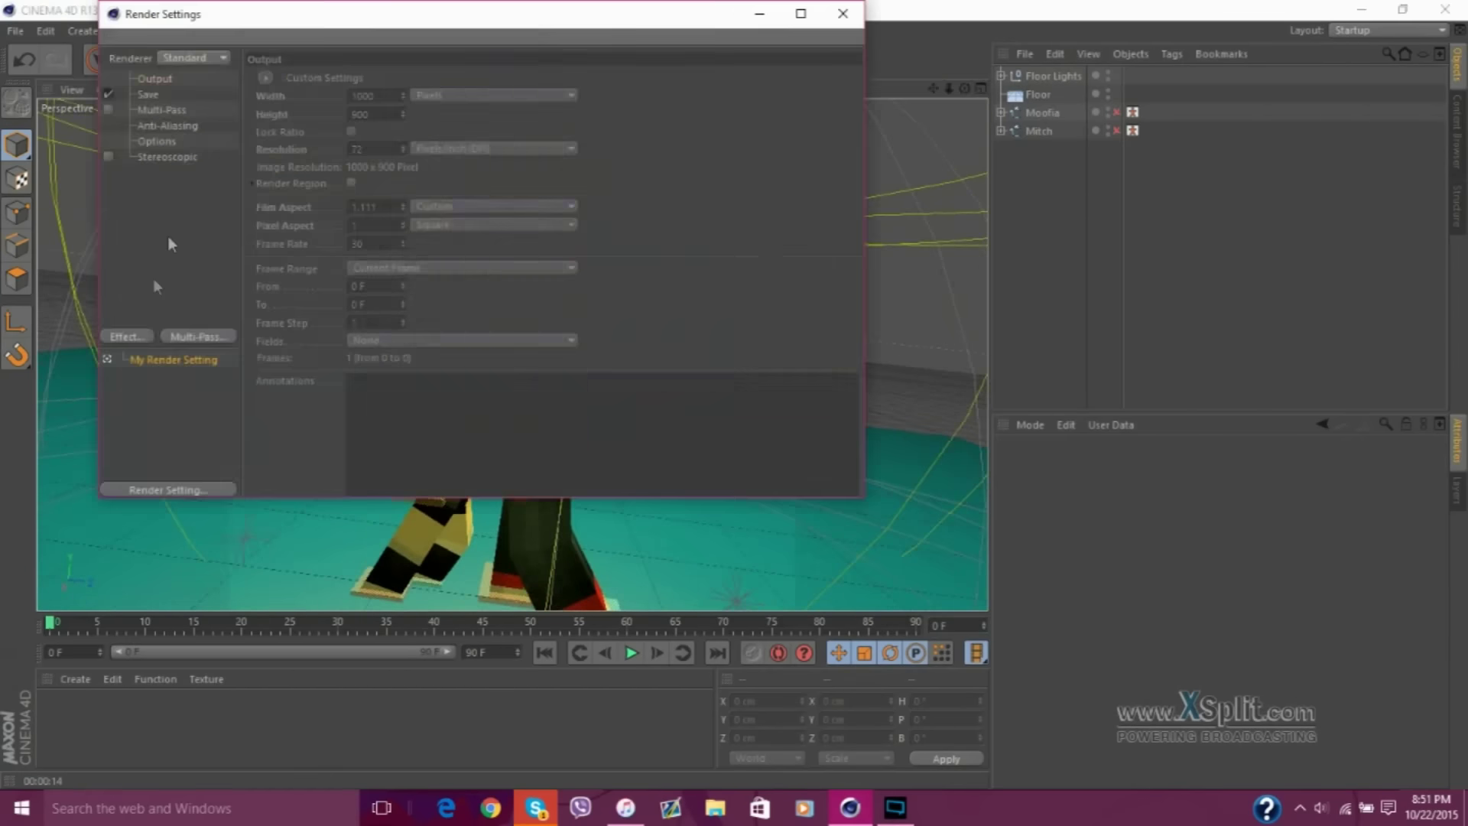
{"action": "left_click", "coordinate": [127, 336]}
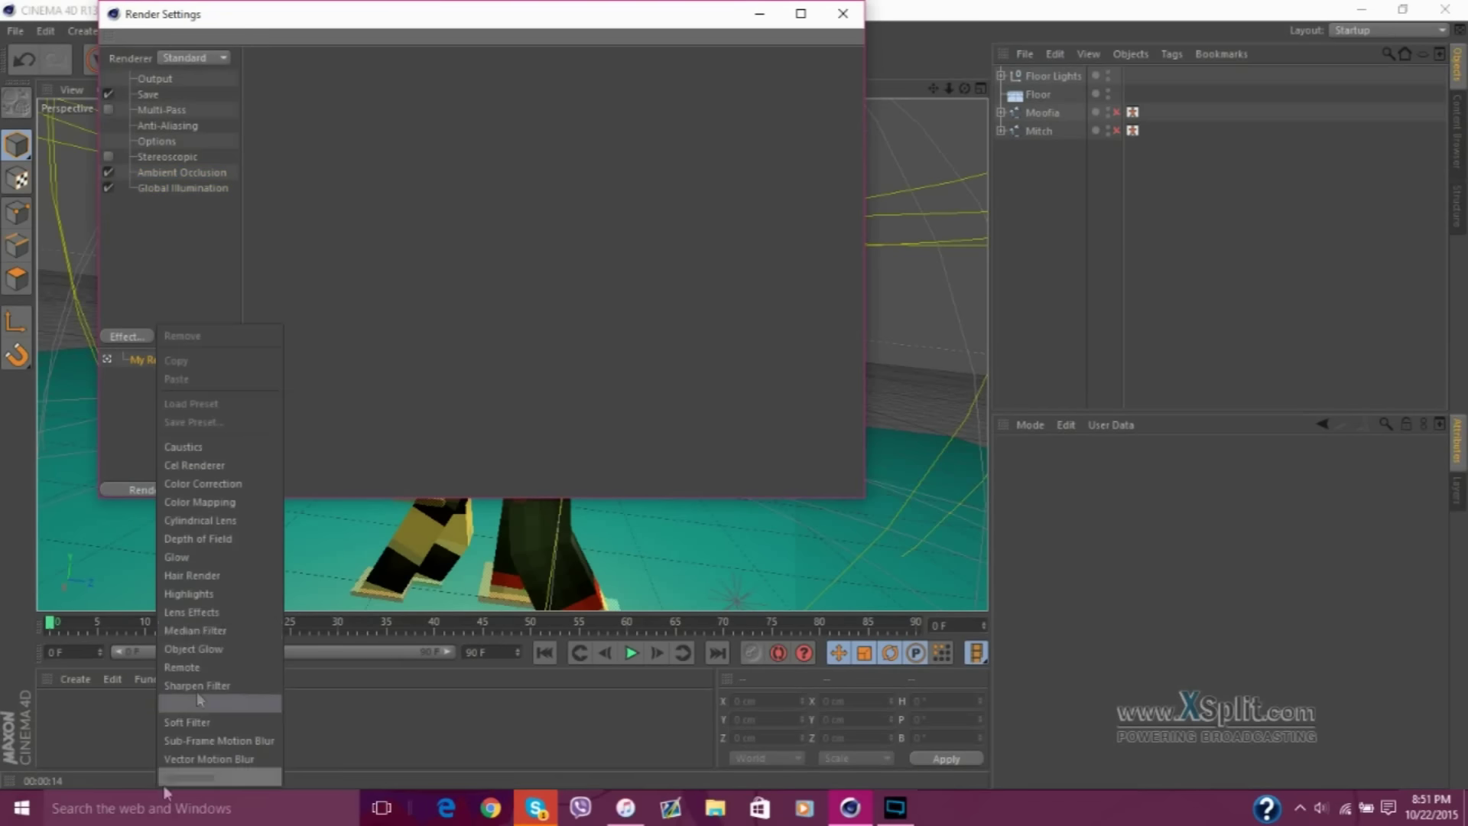
{"action": "left_click", "coordinate": [196, 691]}
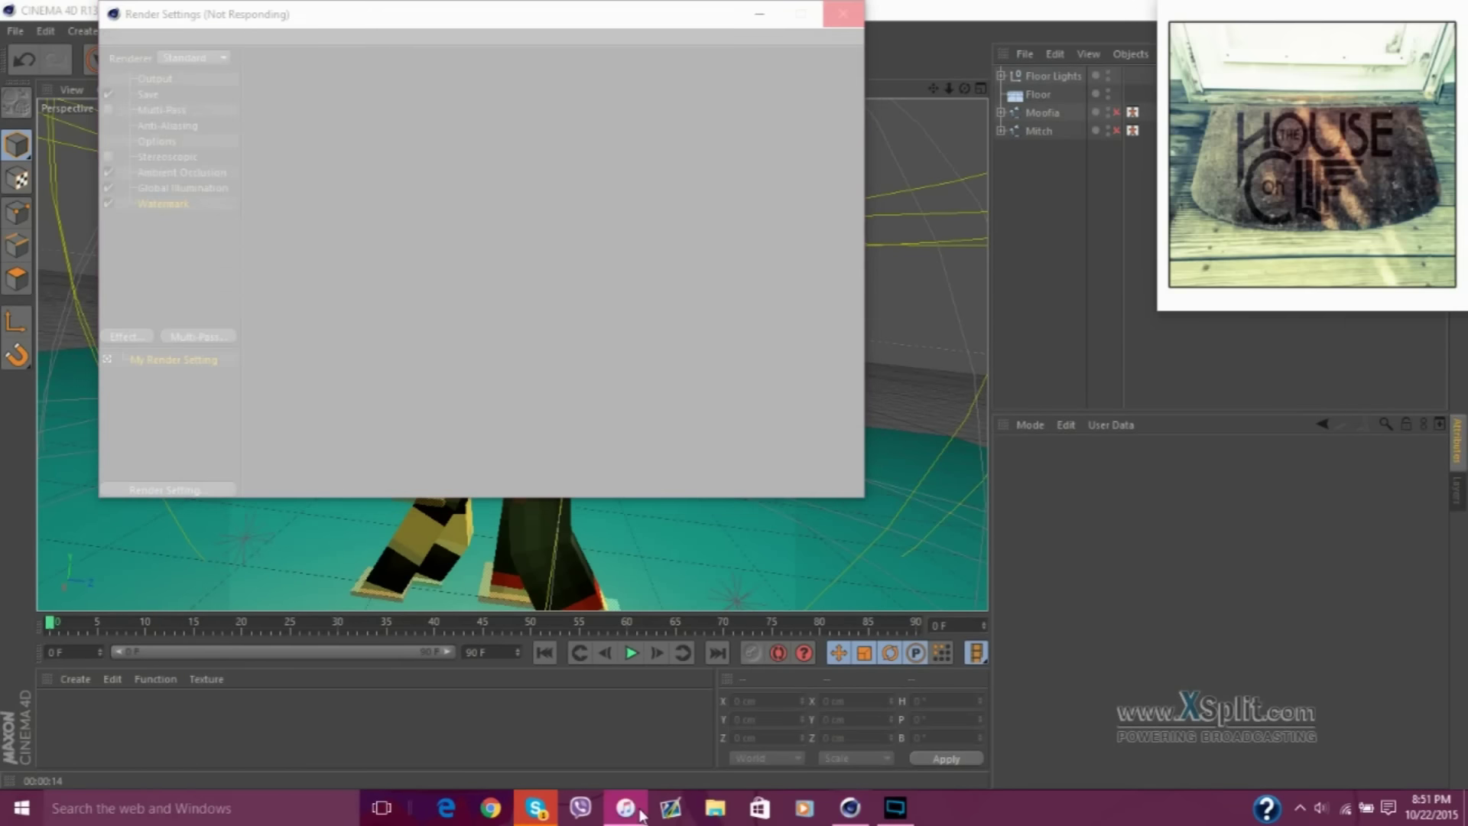
{"action": "key", "text": "Delete"}
{"action": "right_click", "coordinate": [158, 337]}
{"action": "left_click", "coordinate": [216, 723]}
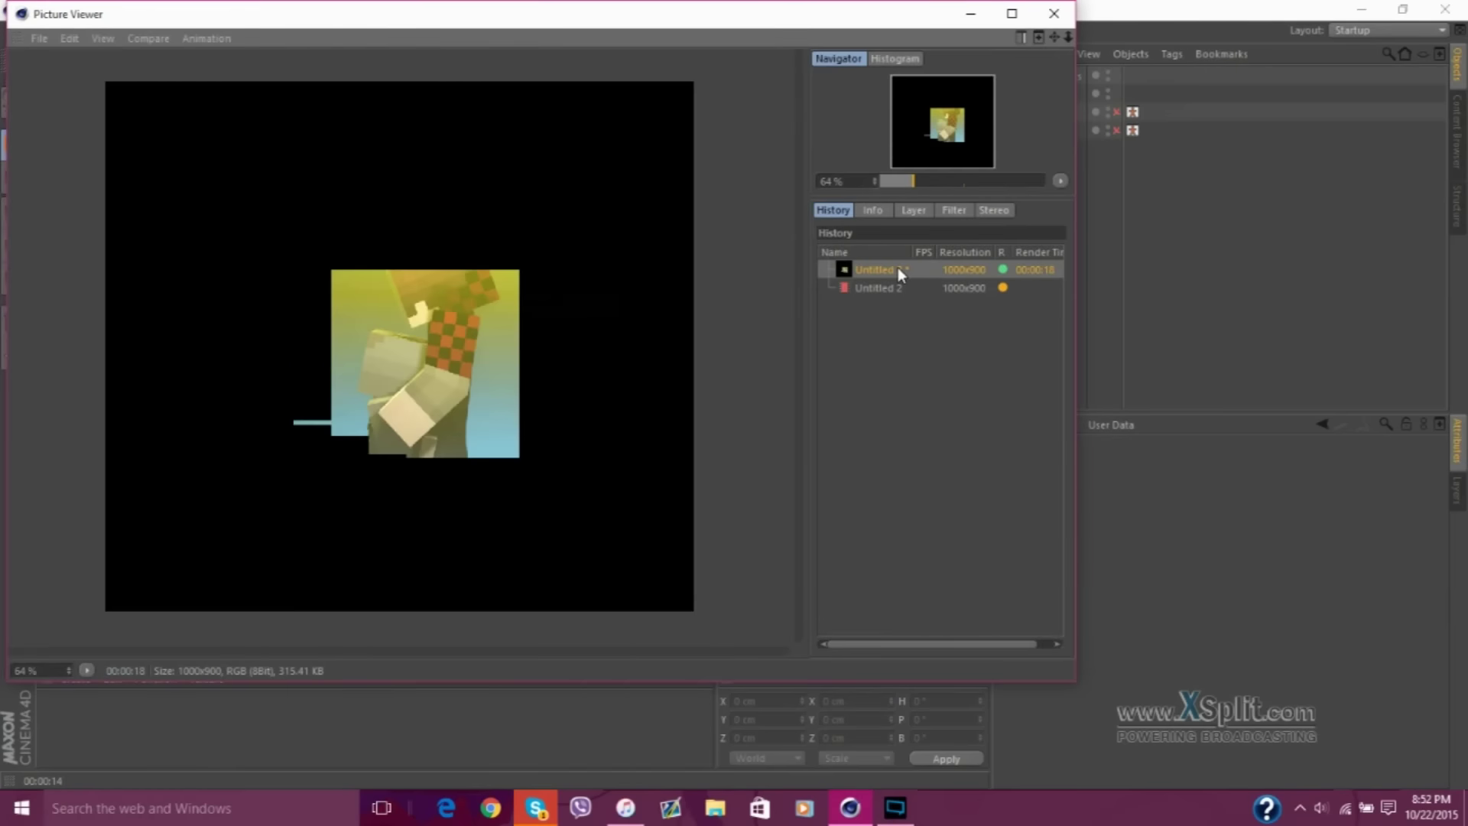
Render to the Picture Viewer with Shift+R, starting the Irradiance Cache prepass
{"action": "key", "text": "shift+r"}
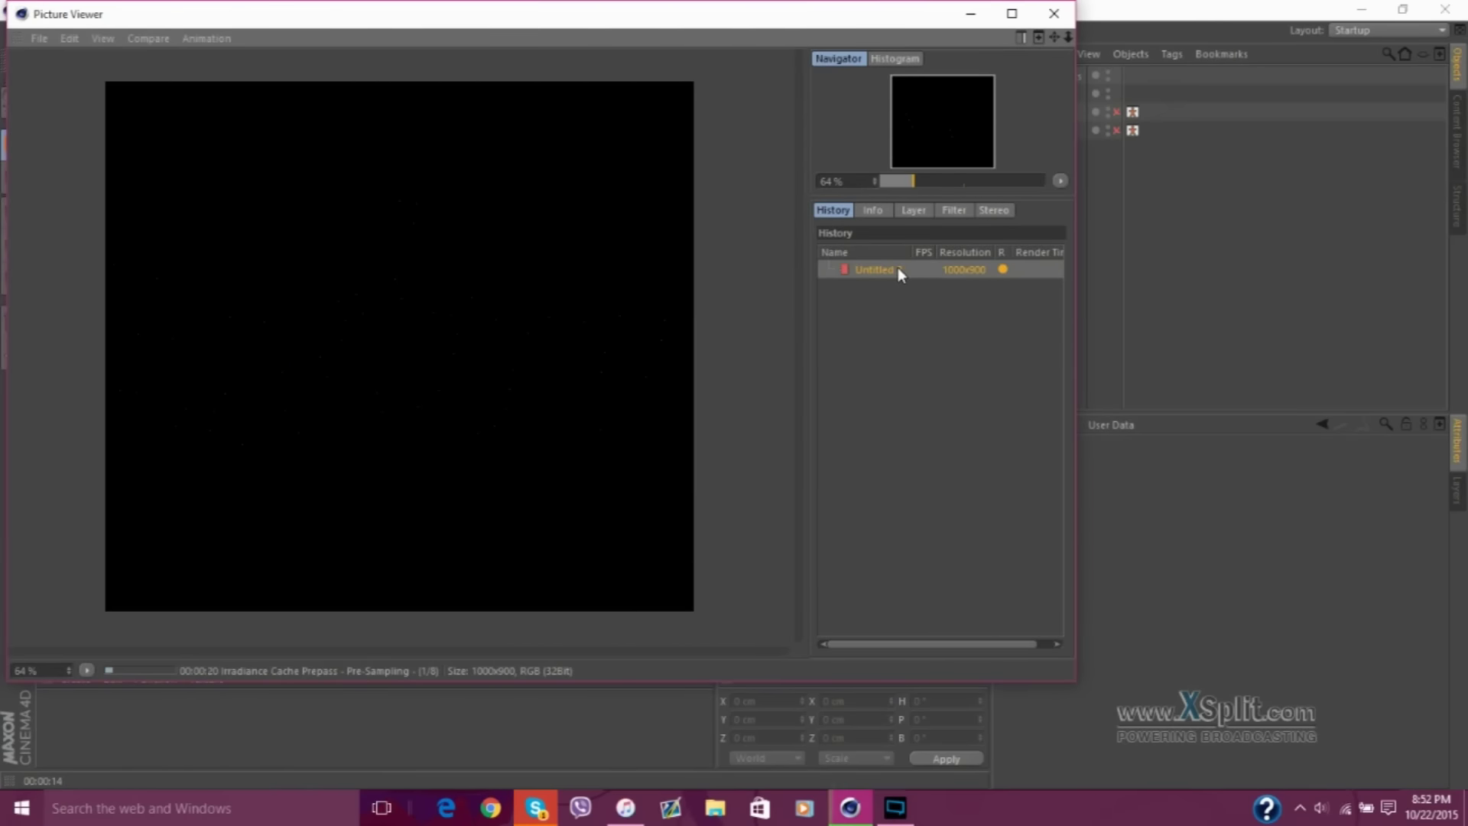